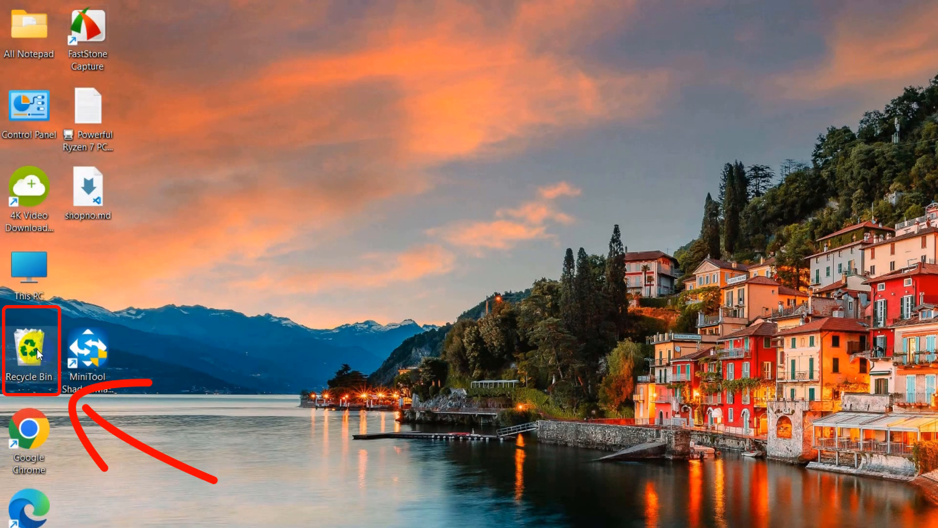
Permanently delete all items in the Recycle Bin and close its window.
{"action": "double_click", "coordinate": [37, 349]}
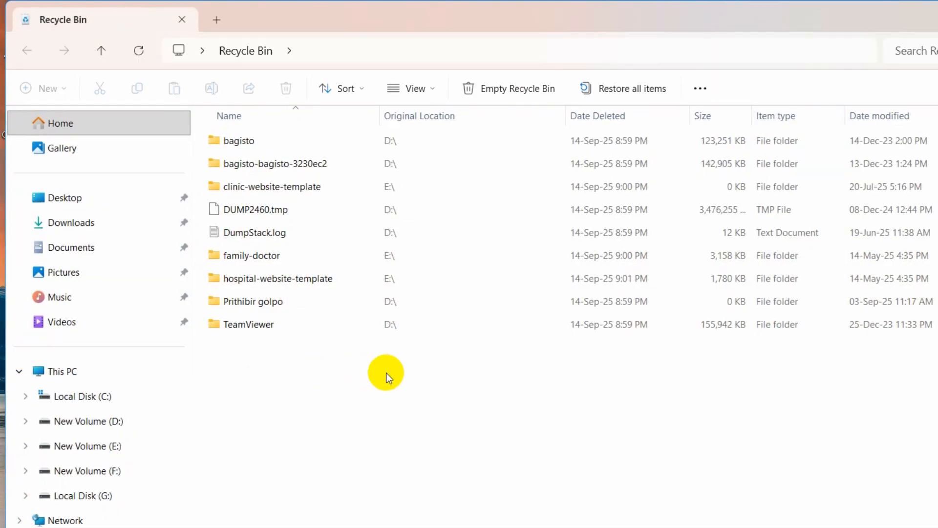
{"action": "left_click_drag", "start_coordinate": [384, 381], "coordinate": [313, 138]}
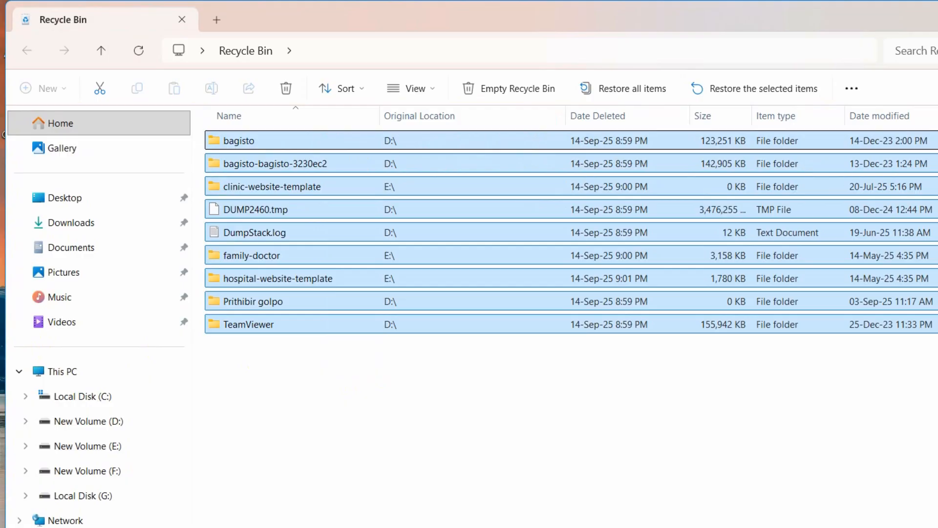
{"action": "left_click", "coordinate": [430, 430]}
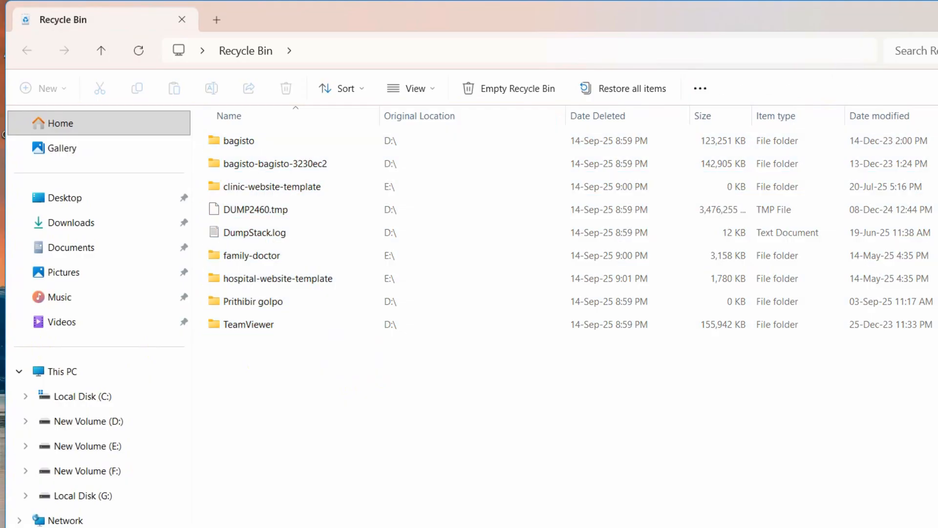
{"action": "key", "text": "ctrl+a"}
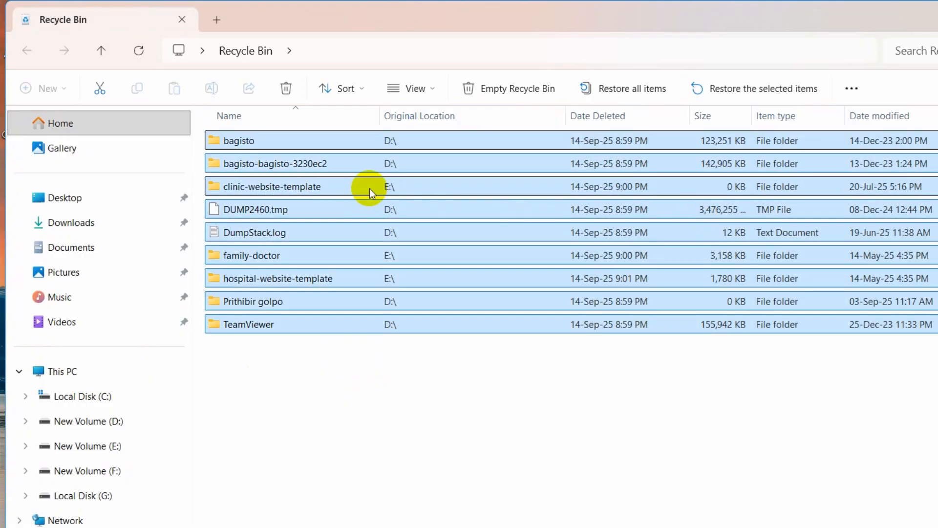
{"action": "right_click", "coordinate": [559, 184]}
{"action": "left_click", "coordinate": [631, 203]}
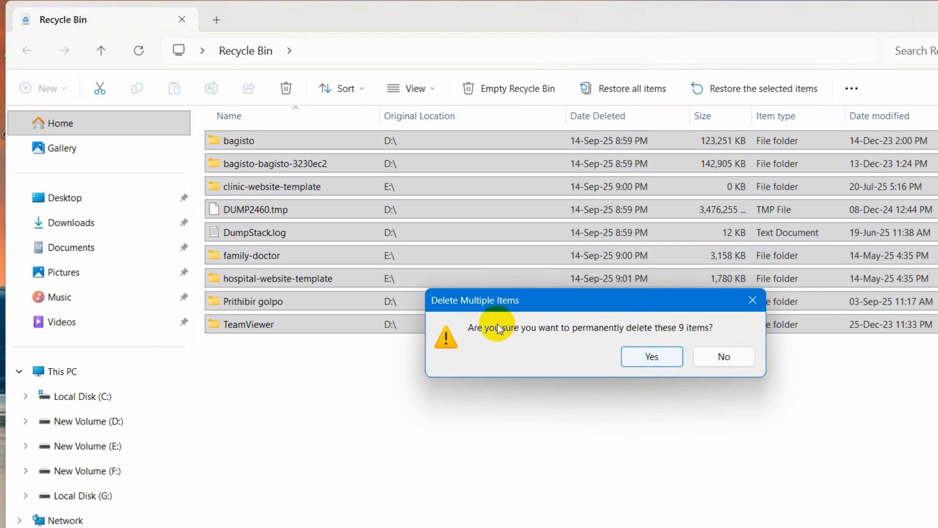
{"action": "left_click", "coordinate": [651, 357]}
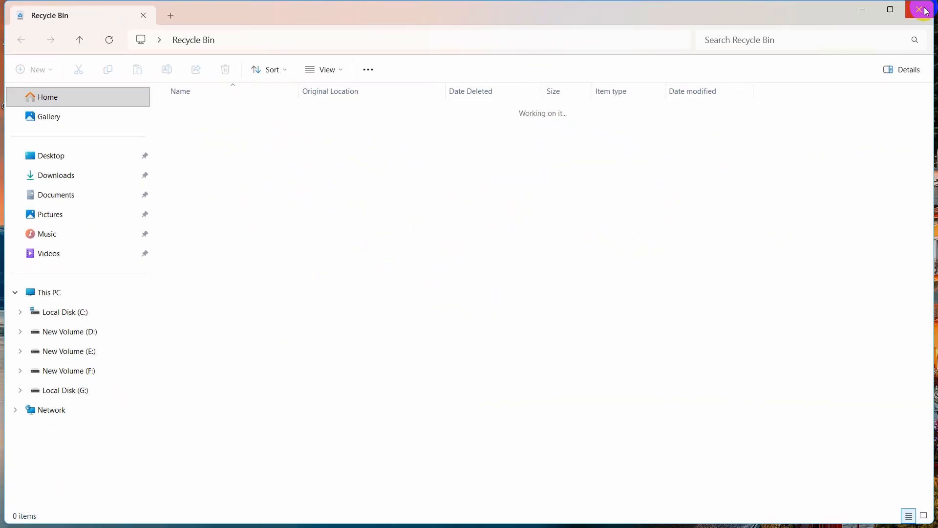
{"action": "left_click", "coordinate": [930, 8]}
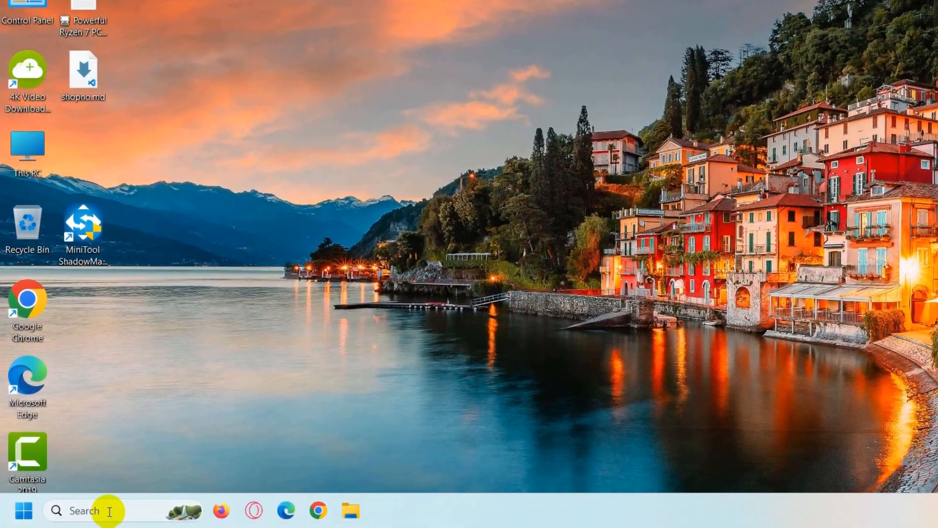
Find Disk Cleanup through a system search for "disk" and start it for drive C:.
{"action": "left_click", "coordinate": [105, 509]}
{"action": "type", "text": "disk"}
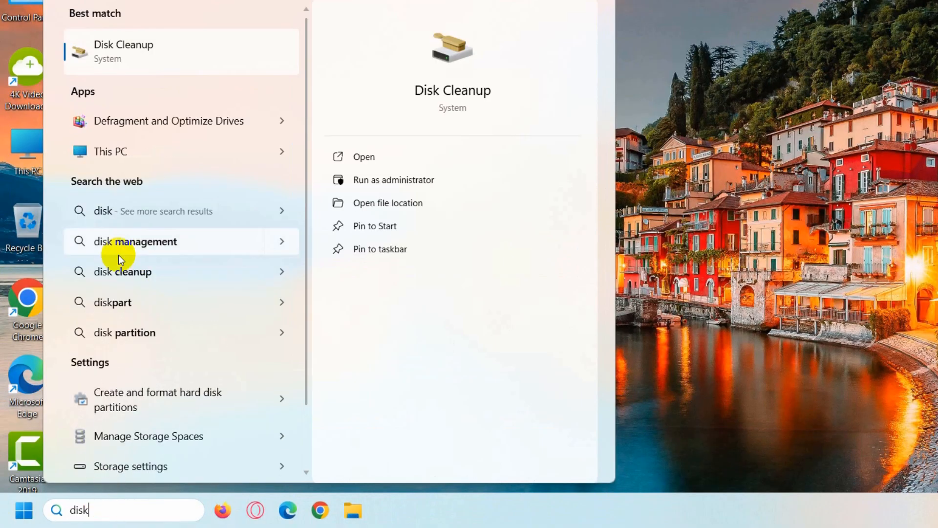
{"action": "left_click", "coordinate": [204, 48]}
{"action": "left_click", "coordinate": [555, 215]}
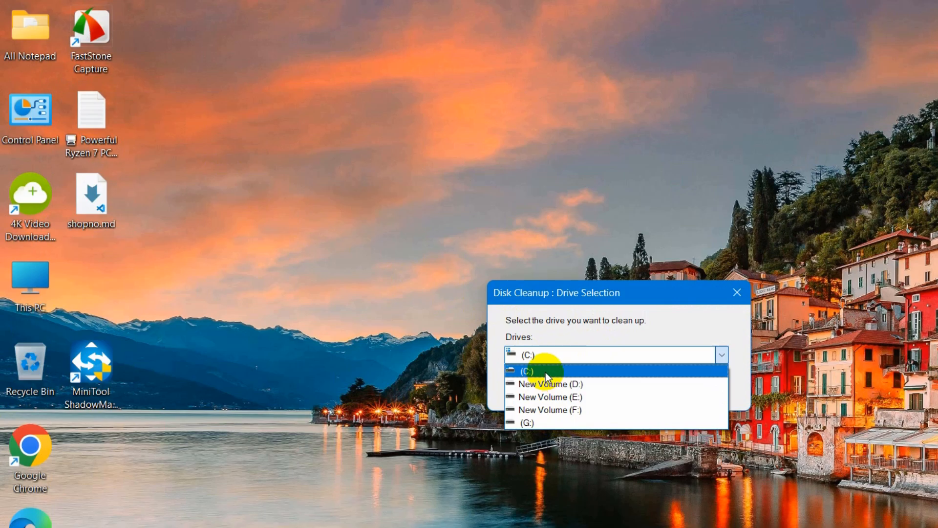
{"action": "left_click", "coordinate": [546, 376]}
{"action": "left_click", "coordinate": [588, 385]}
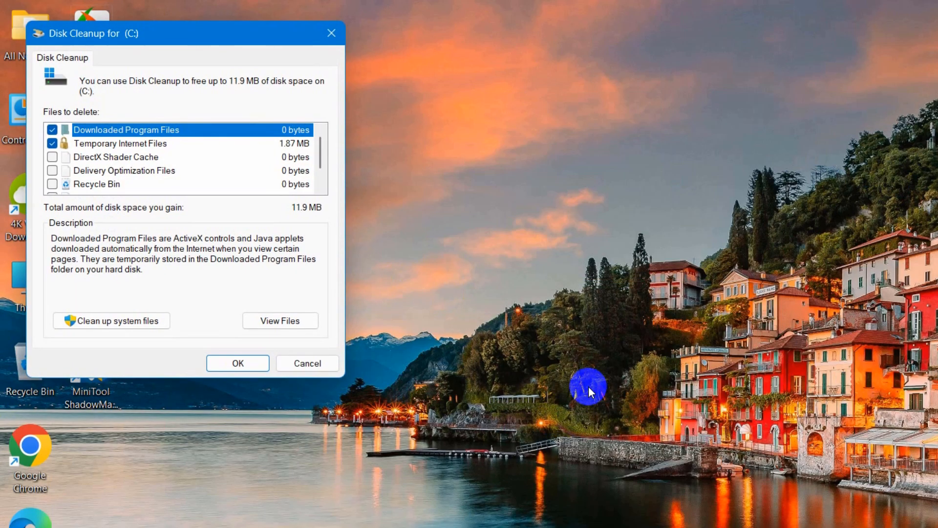
Mark Recycle Bin and Temporary files for deletion in the cleanup of drive C:.
{"action": "left_click_drag", "start_coordinate": [207, 36], "coordinate": [673, 64]}
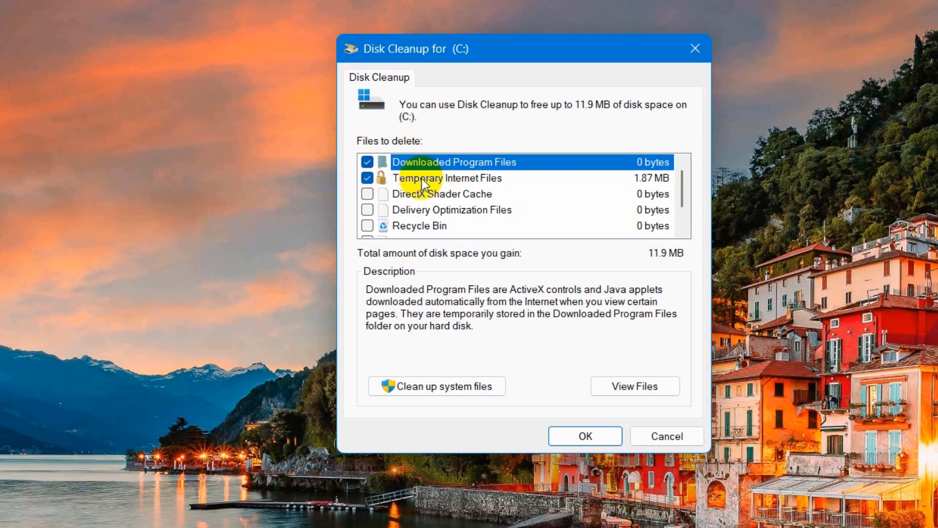
{"action": "scroll", "coordinate": [448, 194], "scroll_direction": "down", "scroll_amount": 1}
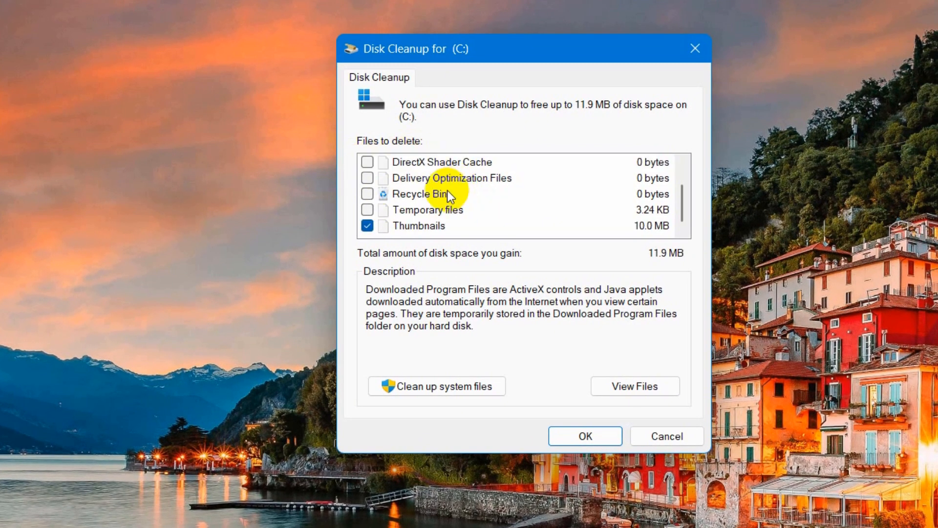
{"action": "left_click", "coordinate": [367, 210]}
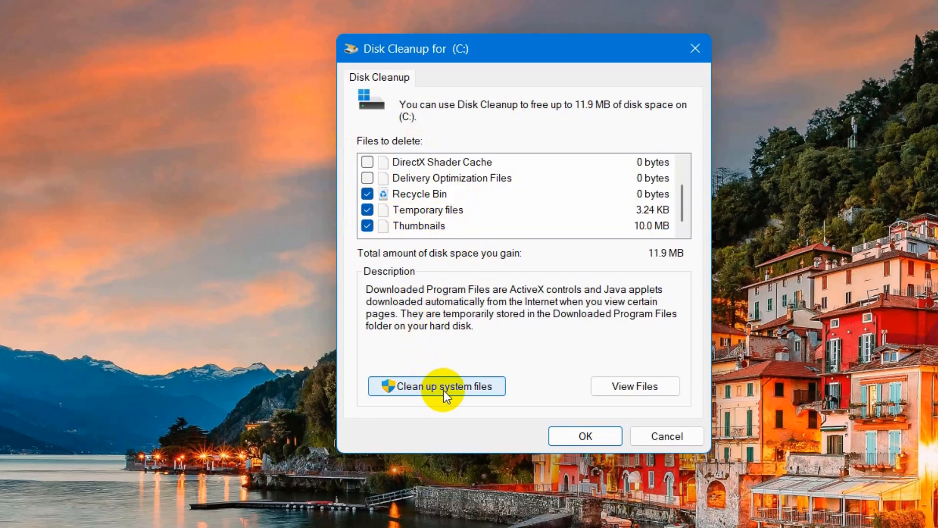
Rescan drive C: with system files included and permanently delete the preselected file categories.
{"action": "left_click", "coordinate": [496, 388]}
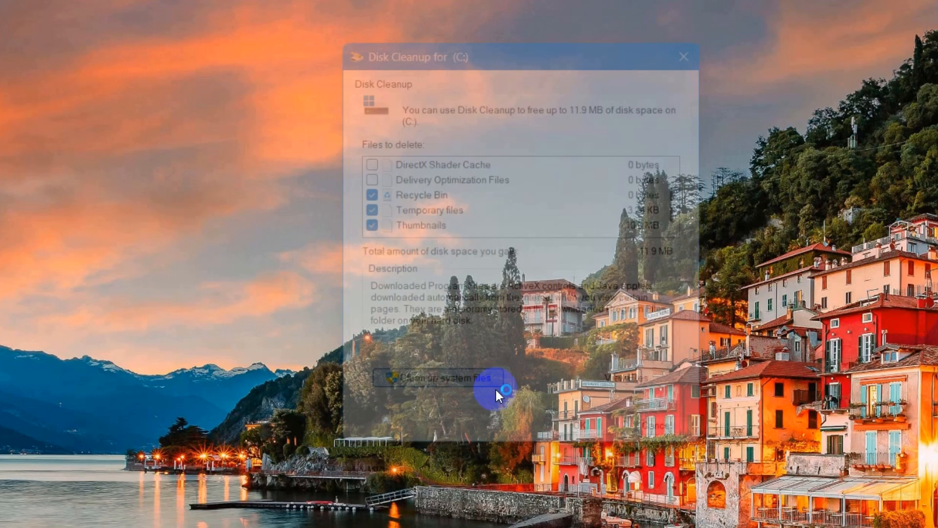
{"action": "left_click", "coordinate": [442, 431]}
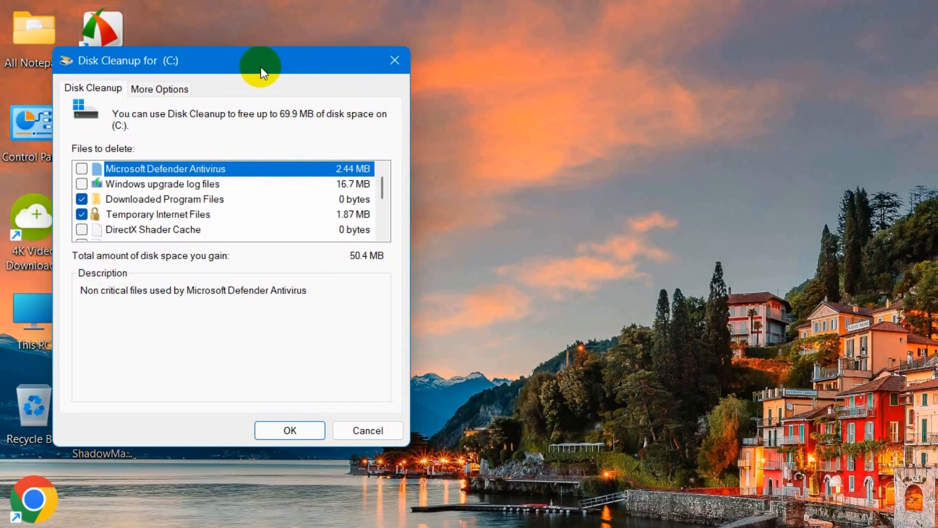
{"action": "left_click_drag", "start_coordinate": [258, 67], "coordinate": [715, 113]}
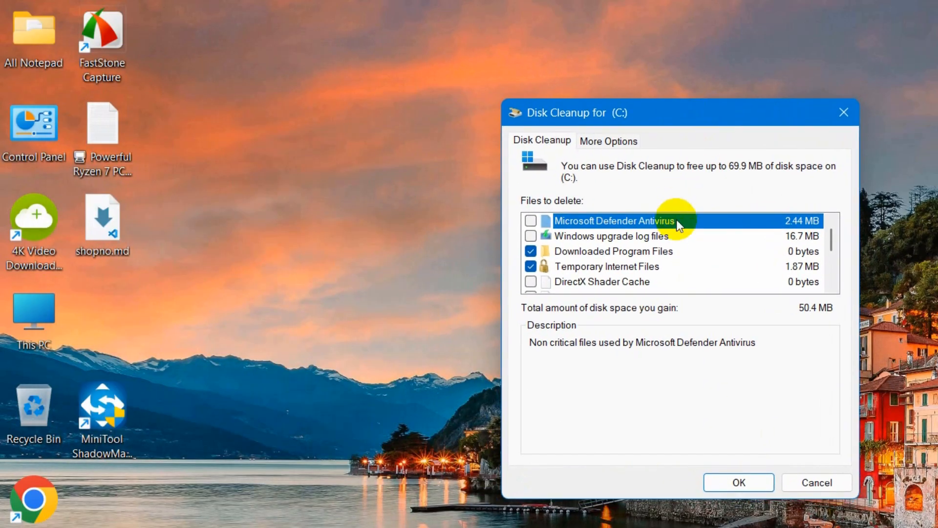
{"action": "scroll", "coordinate": [614, 257], "scroll_direction": "down", "scroll_amount": 2}
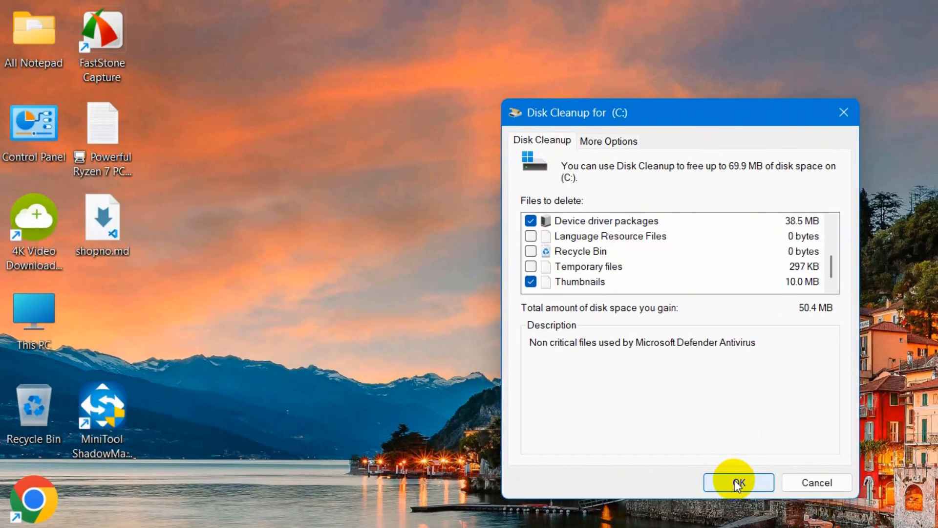
{"action": "left_click", "coordinate": [738, 480]}
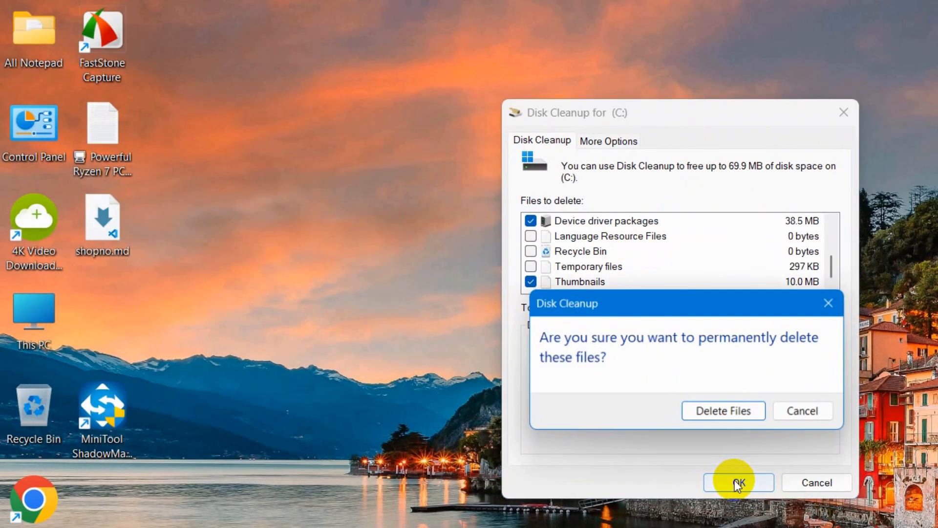
{"action": "left_click", "coordinate": [733, 415]}
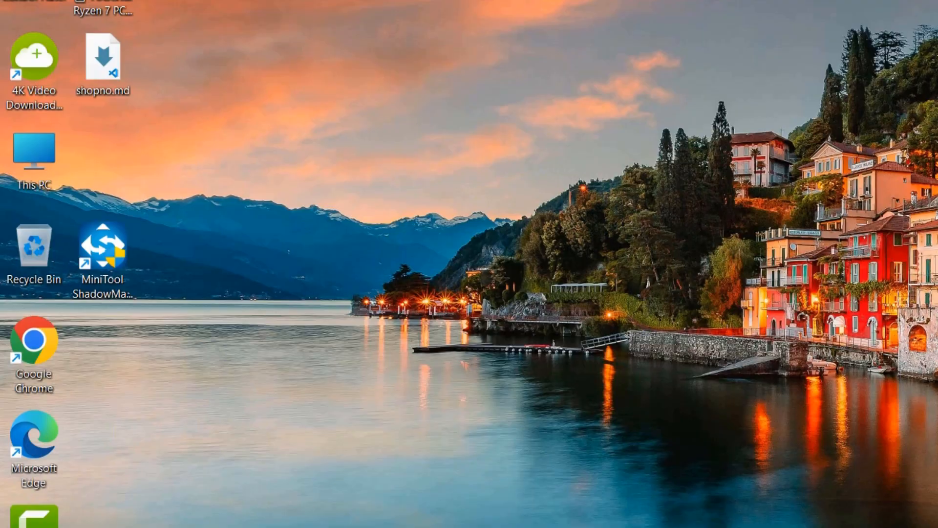
Open the user's Temp folder by running %temp% from the Run dialog.
{"action": "left_click", "coordinate": [111, 514]}
{"action": "type", "text": "run"}
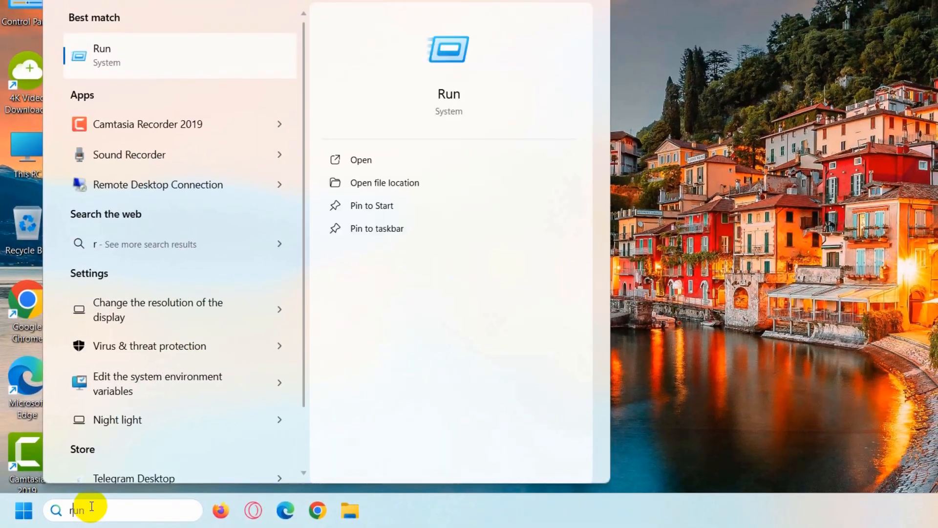
{"action": "left_click", "coordinate": [127, 56]}
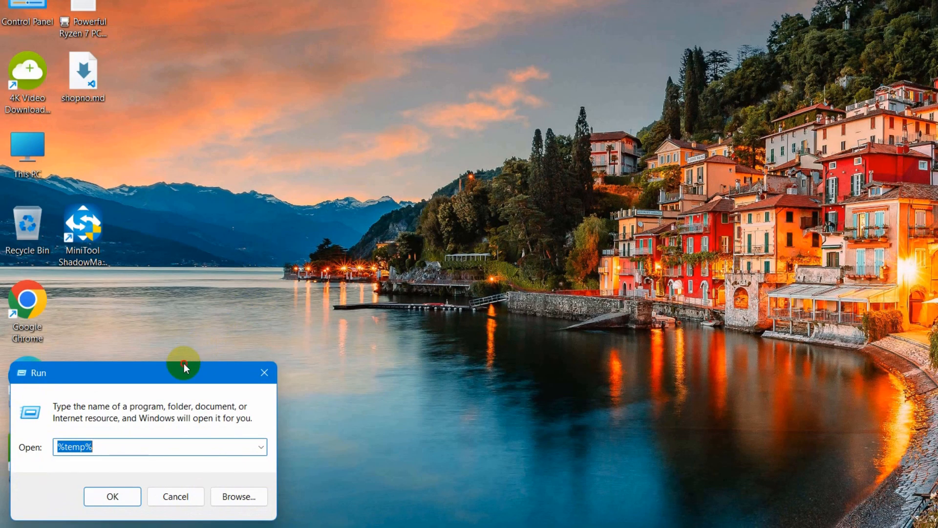
{"action": "left_click_drag", "start_coordinate": [185, 366], "coordinate": [565, 42]}
{"action": "left_click", "coordinate": [465, 126]}
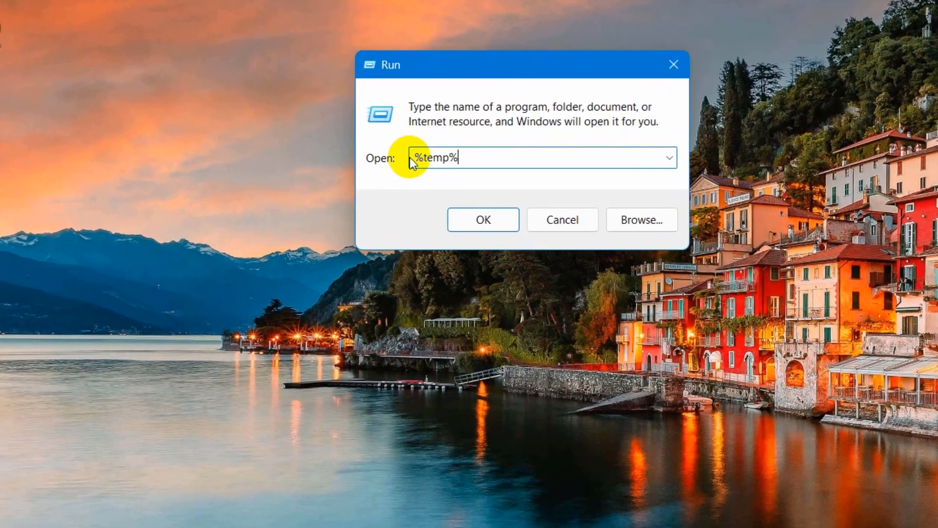
{"action": "left_click_drag", "start_coordinate": [409, 157], "coordinate": [472, 156]}
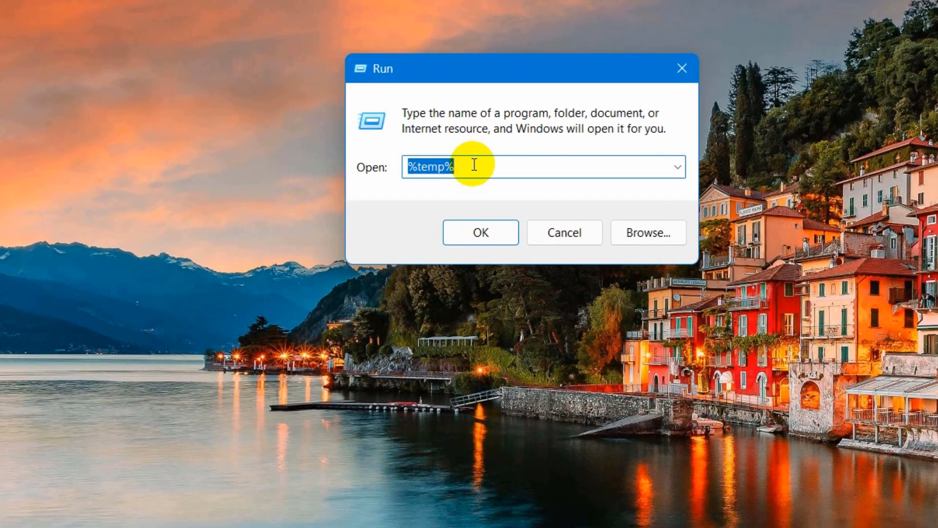
{"action": "left_click", "coordinate": [474, 165]}
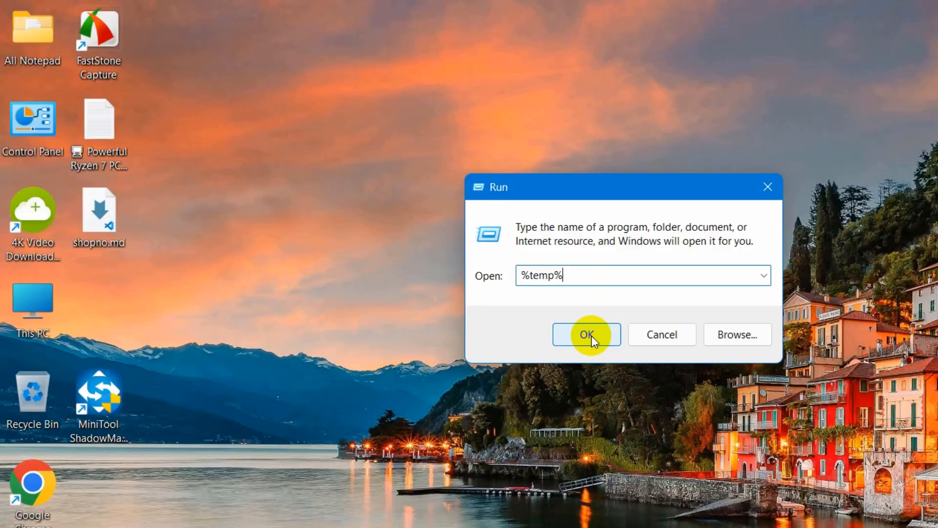
{"action": "left_click", "coordinate": [485, 234]}
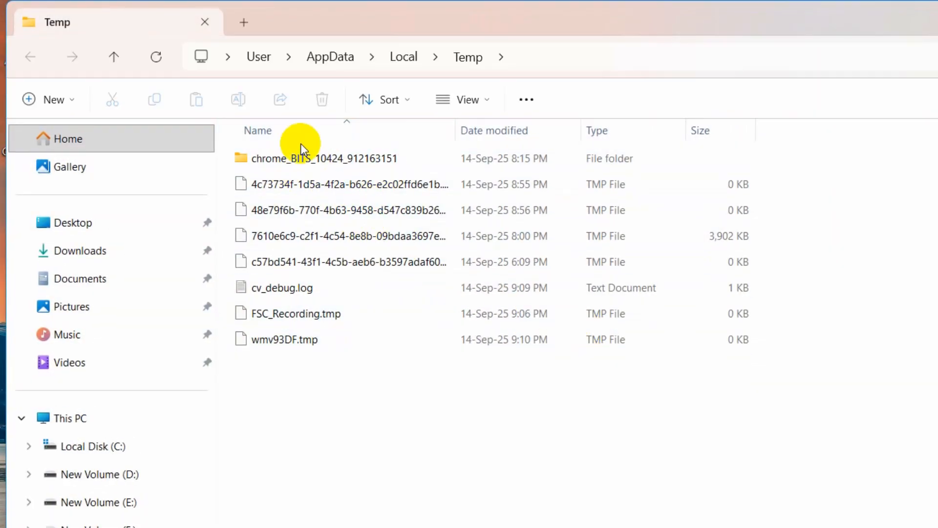
Delete all contents of the Temp folder, skipping every file in use, and close the folder window.
{"action": "left_click_drag", "start_coordinate": [386, 421], "coordinate": [318, 157]}
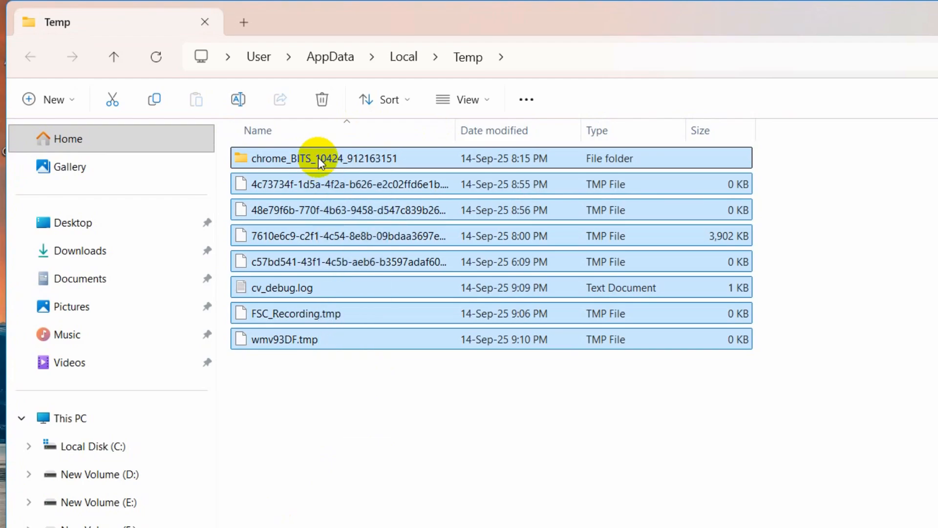
{"action": "right_click", "coordinate": [330, 158]}
{"action": "left_click", "coordinate": [517, 184]}
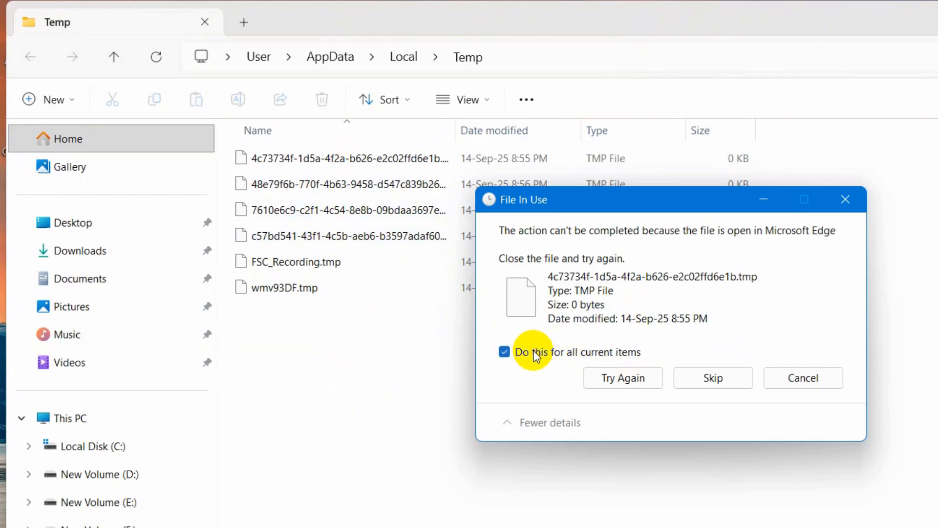
{"action": "left_click", "coordinate": [699, 379]}
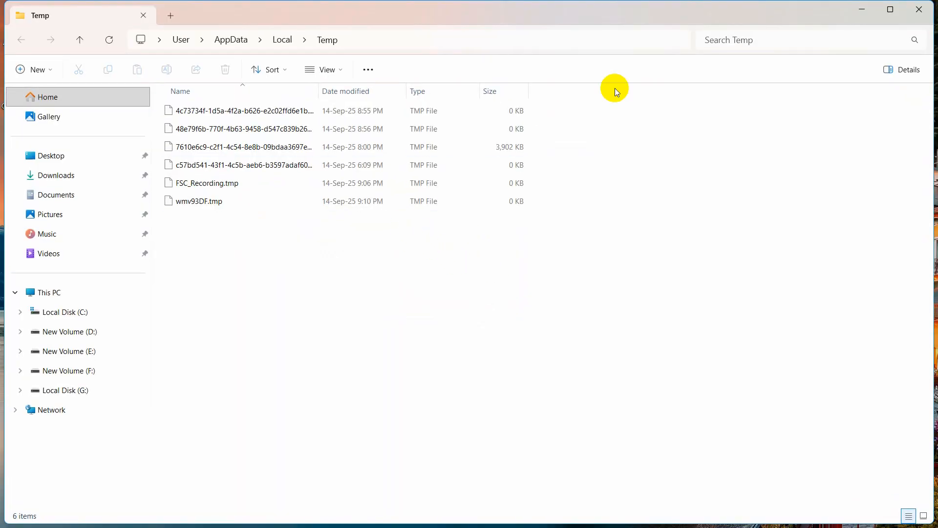
{"action": "left_click", "coordinate": [919, 15]}
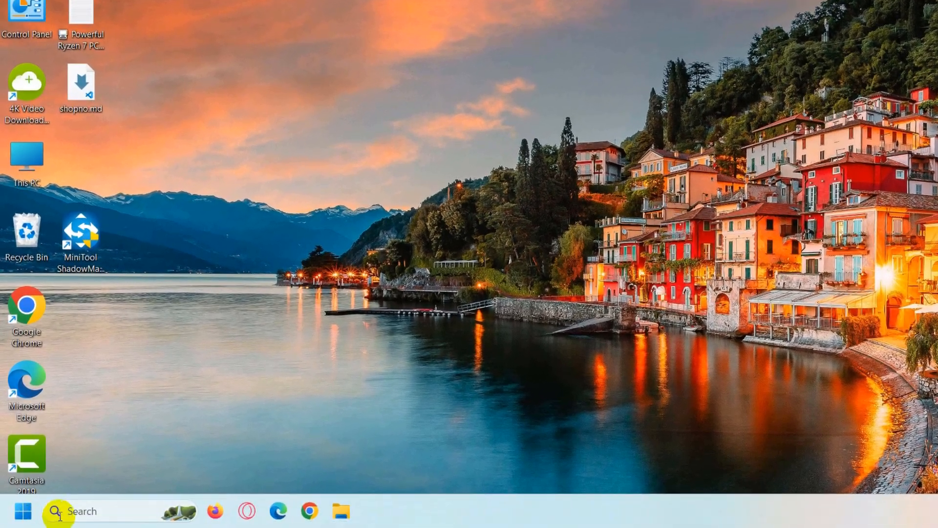
Open Windows Settings and search for "storage" to go to the Storage settings.
{"action": "left_click", "coordinate": [62, 511]}
{"action": "type", "text": "set"}
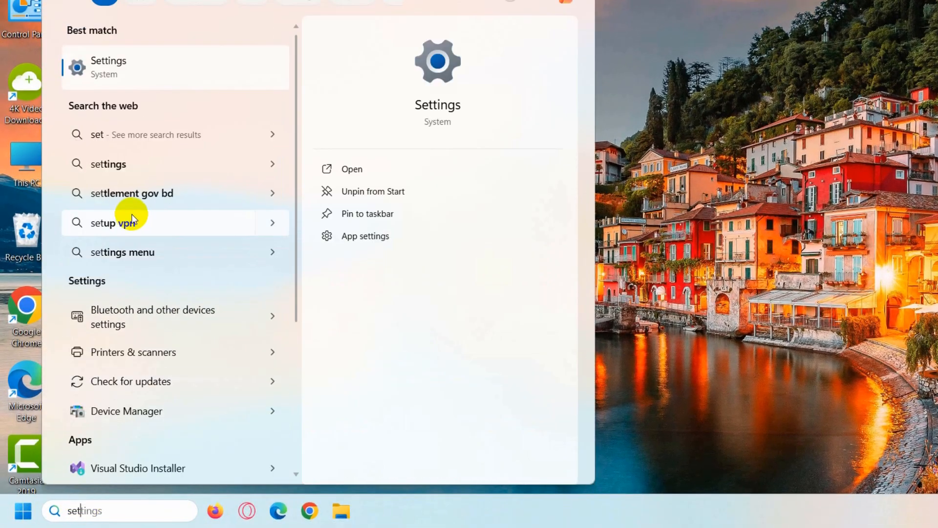
{"action": "key", "text": "Return"}
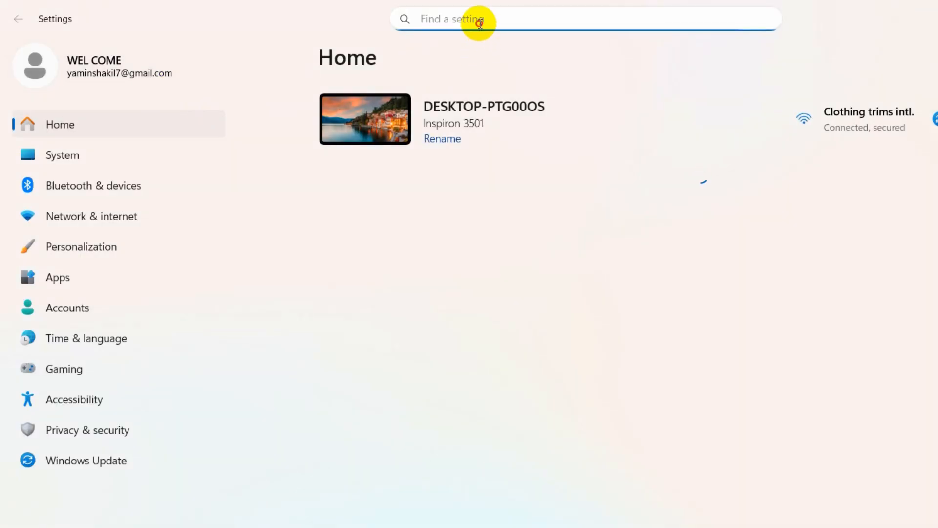
{"action": "left_click", "coordinate": [480, 23]}
{"action": "type", "text": "storage"}
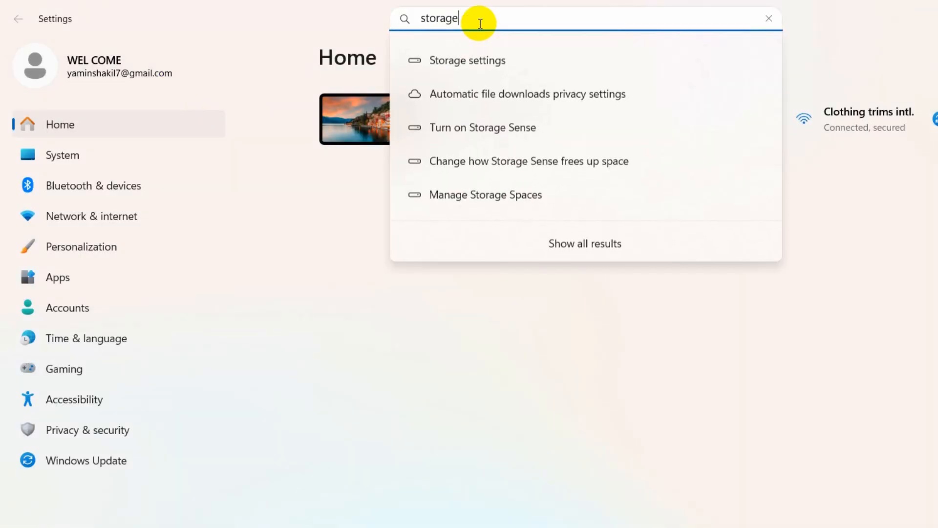
{"action": "left_click", "coordinate": [503, 58]}
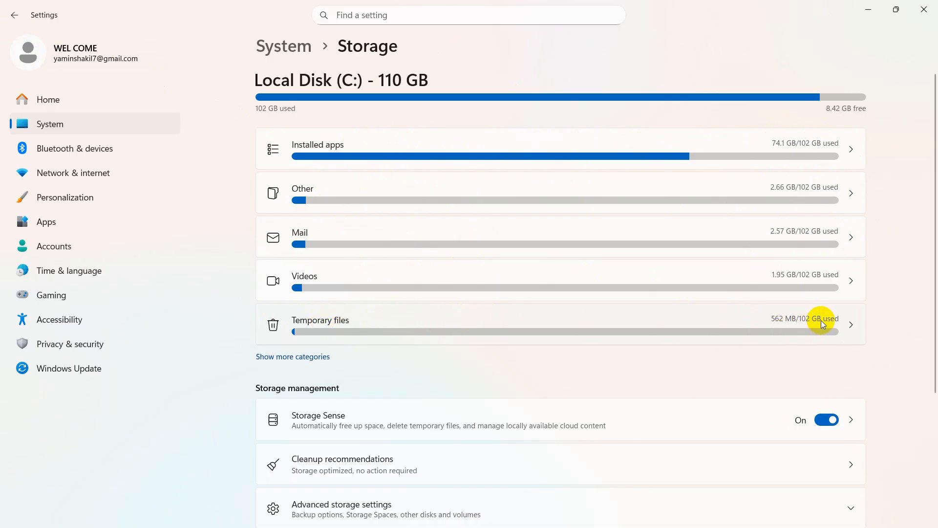
Open the Temporary files list in Storage settings and add Recycle Bin to the preselected categories.
{"action": "left_click", "coordinate": [833, 324]}
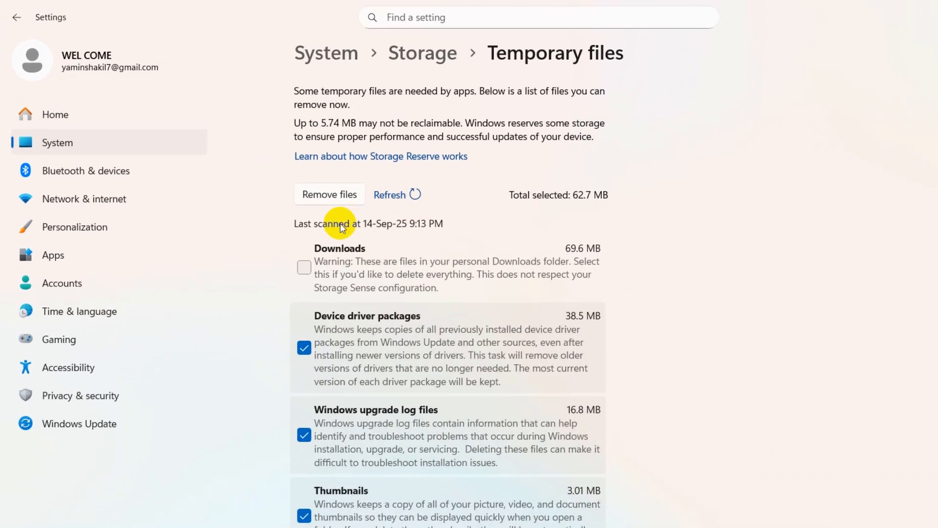
{"action": "scroll", "coordinate": [342, 249], "scroll_direction": "down", "scroll_amount": 5}
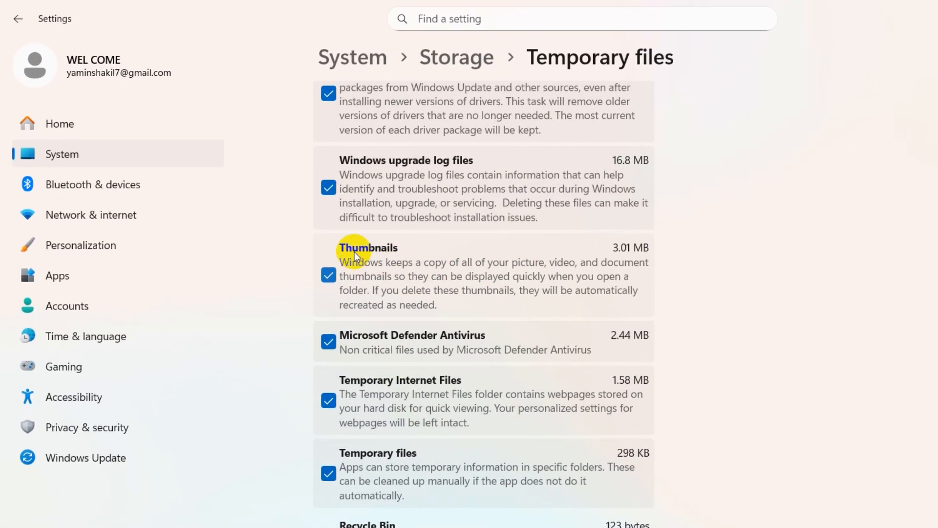
{"action": "scroll", "coordinate": [464, 318], "scroll_direction": "up", "scroll_amount": 3}
{"action": "scroll", "coordinate": [413, 302], "scroll_direction": "down", "scroll_amount": 3}
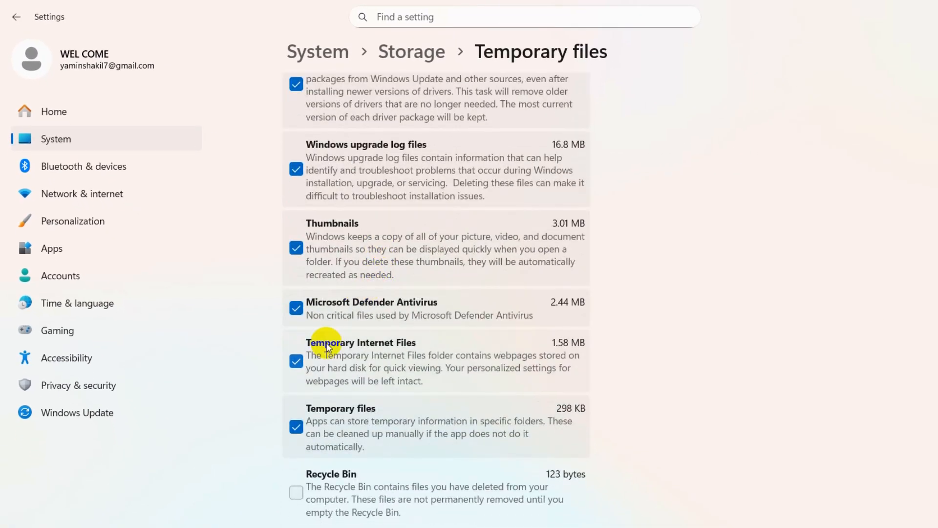
{"action": "left_click", "coordinate": [296, 492]}
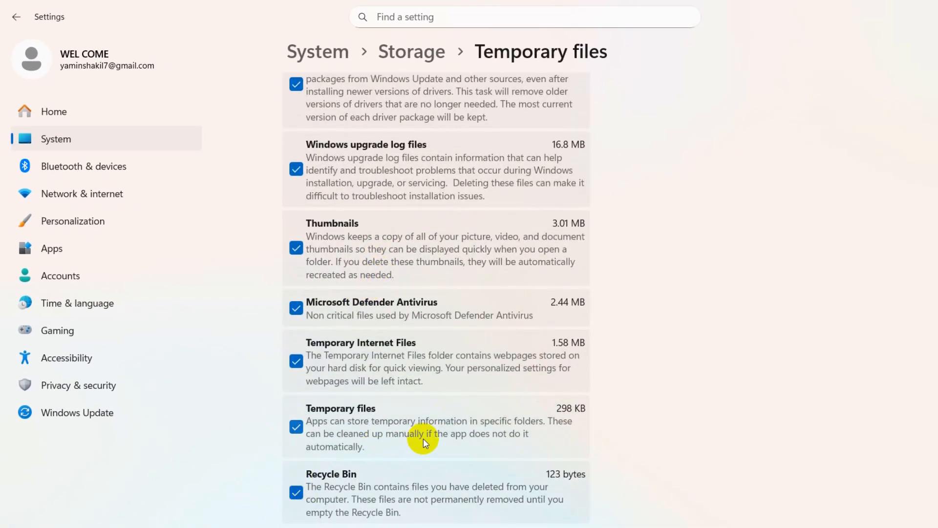
Permanently remove the selected temporary files and close Settings.
{"action": "scroll", "coordinate": [424, 441], "scroll_direction": "up", "scroll_amount": 4}
{"action": "scroll", "coordinate": [424, 441], "scroll_direction": "up", "scroll_amount": 1}
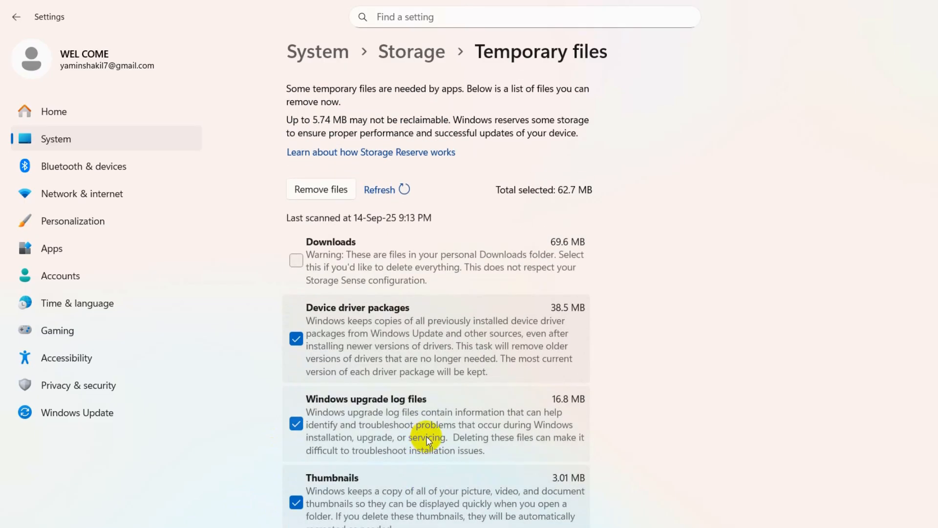
{"action": "left_click", "coordinate": [318, 190]}
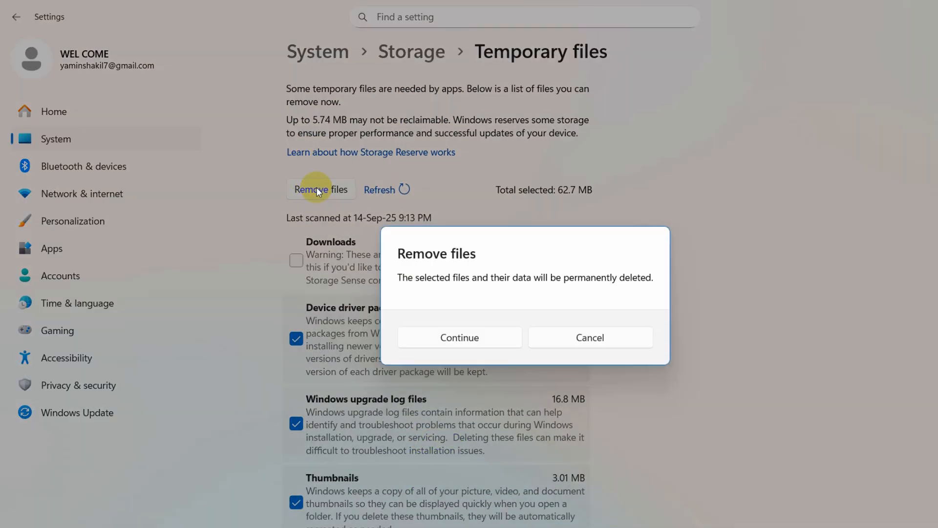
{"action": "left_click", "coordinate": [462, 337]}
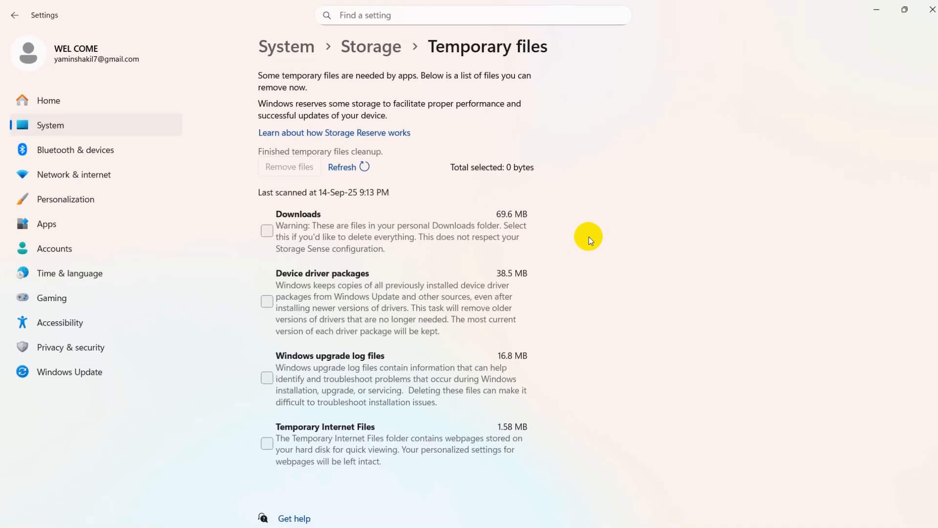
{"action": "left_click", "coordinate": [924, 9]}
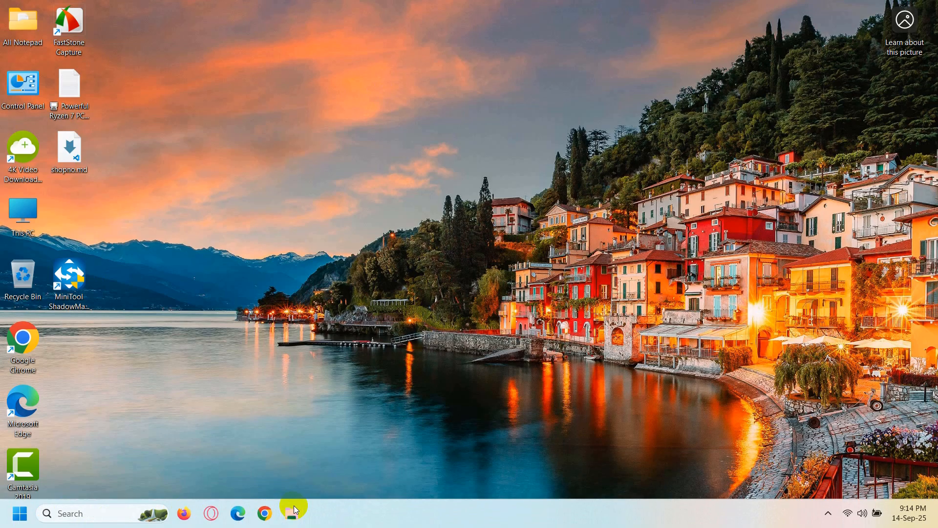
Open the SoftwareDistribution folder inside C:\Windows in File Explorer.
{"action": "left_click", "coordinate": [295, 509]}
{"action": "left_click", "coordinate": [72, 377]}
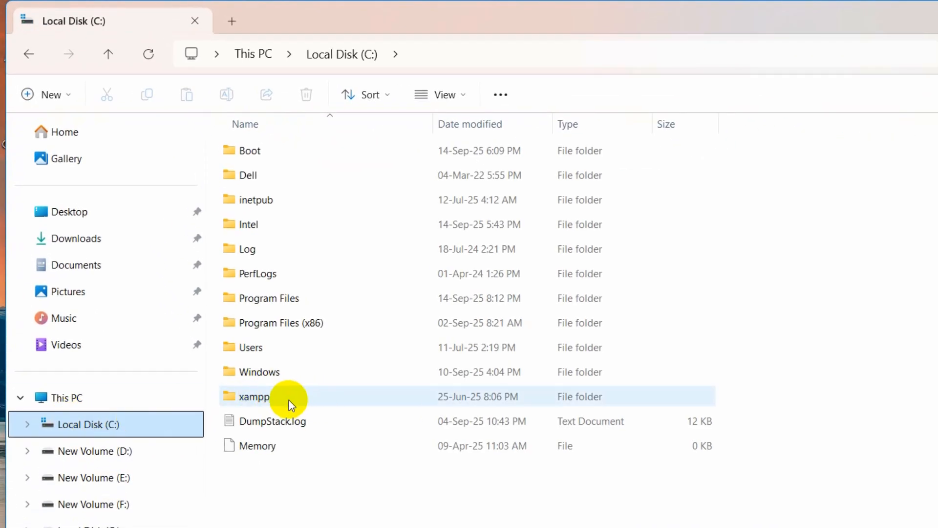
{"action": "double_click", "coordinate": [310, 370]}
{"action": "scroll", "coordinate": [665, 386], "scroll_direction": "down", "scroll_amount": 6}
{"action": "scroll", "coordinate": [699, 482], "scroll_direction": "down", "scroll_amount": 11}
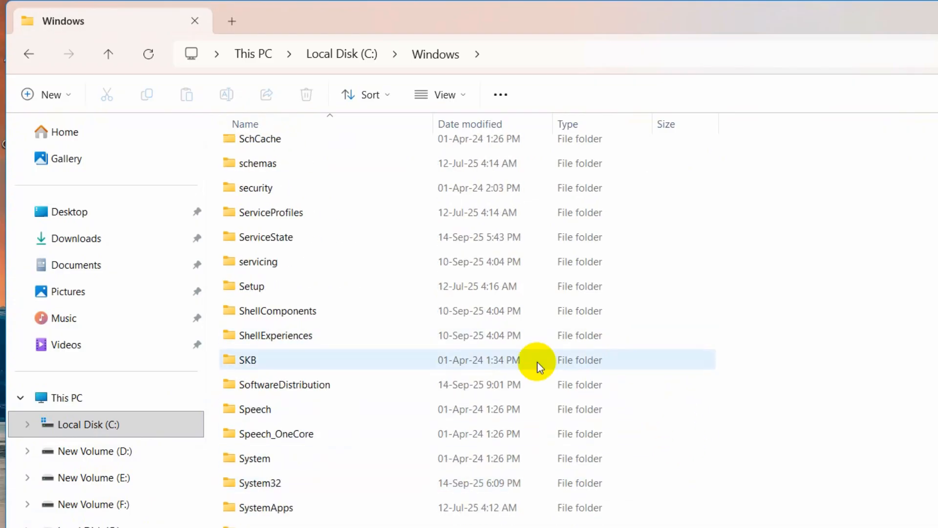
{"action": "double_click", "coordinate": [360, 382]}
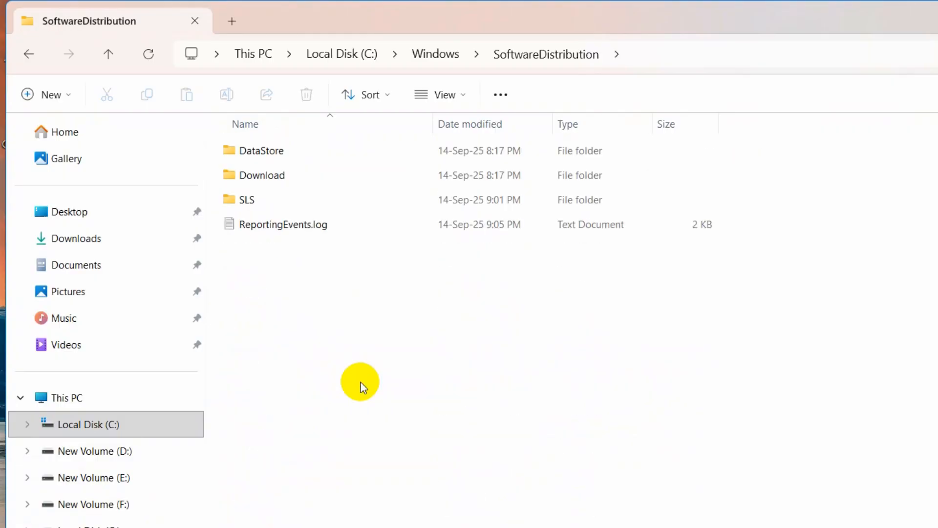
Delete all contents of the SoftwareDistribution folder, skipping every item that is in use.
{"action": "left_click_drag", "start_coordinate": [349, 305], "coordinate": [336, 144]}
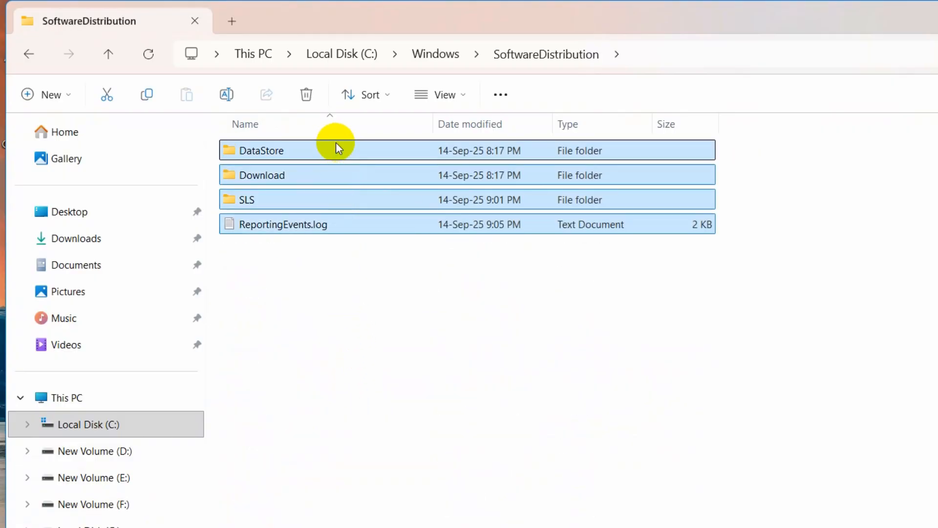
{"action": "right_click", "coordinate": [426, 147]}
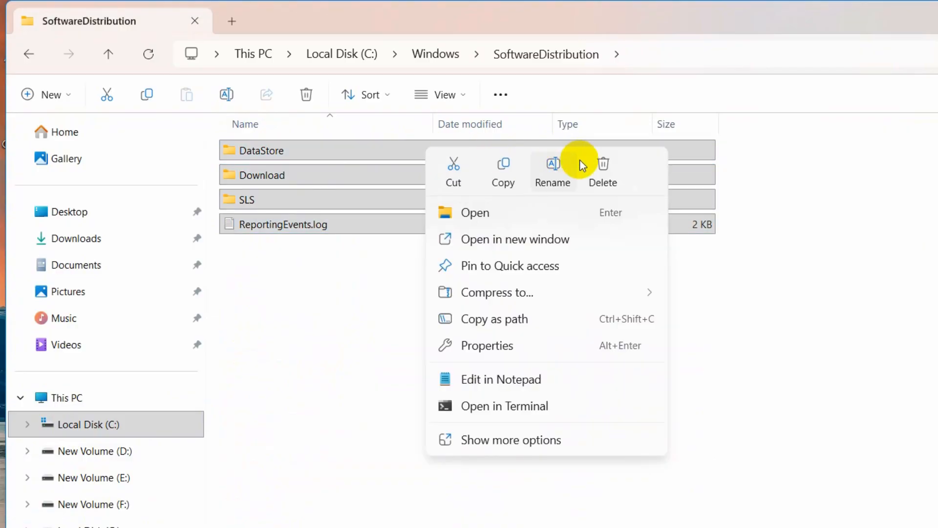
{"action": "left_click", "coordinate": [601, 167]}
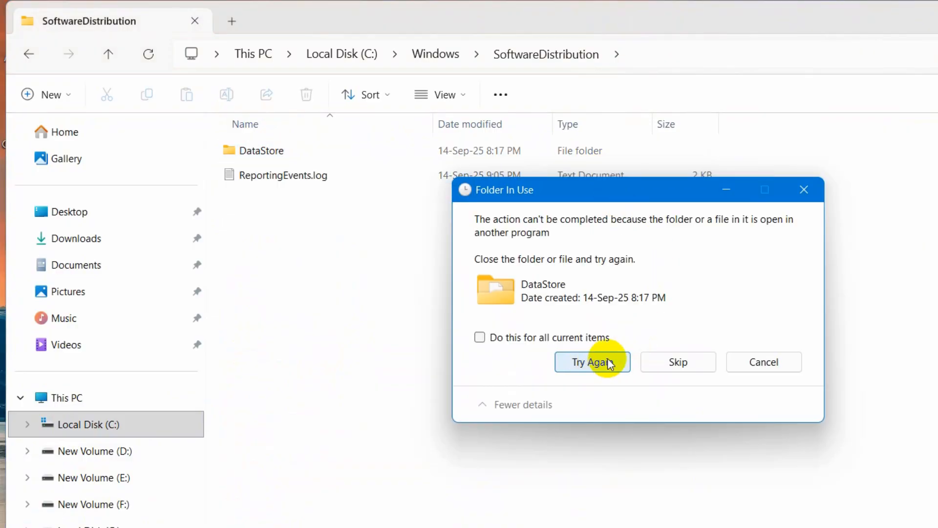
{"action": "left_click", "coordinate": [535, 339]}
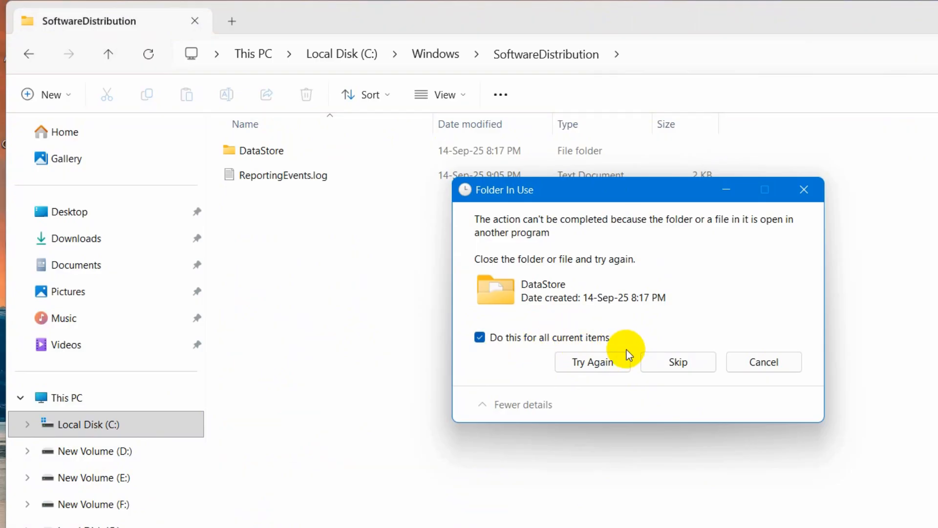
{"action": "left_click", "coordinate": [663, 361]}
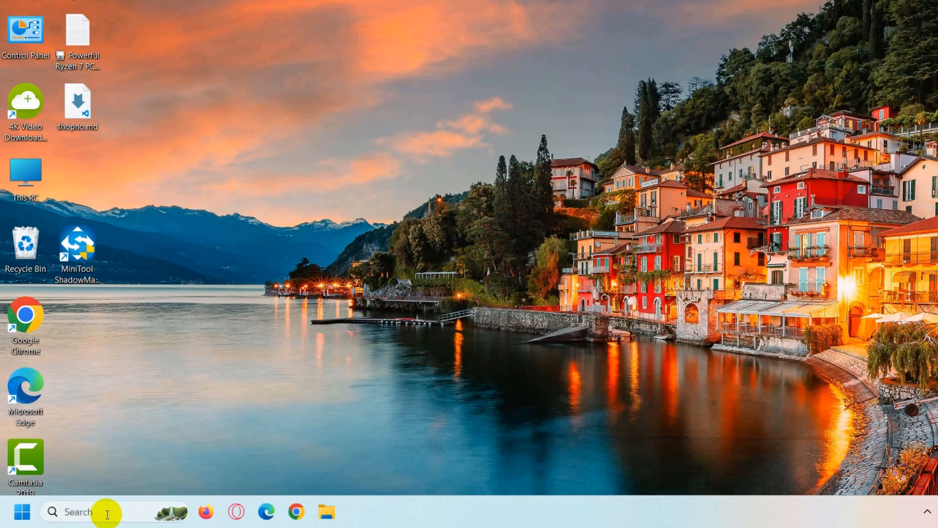
Open the Installed apps list in Windows Settings and sort it by Size (Large to small).
{"action": "left_click", "coordinate": [90, 513]}
{"action": "type", "text": "sett"}
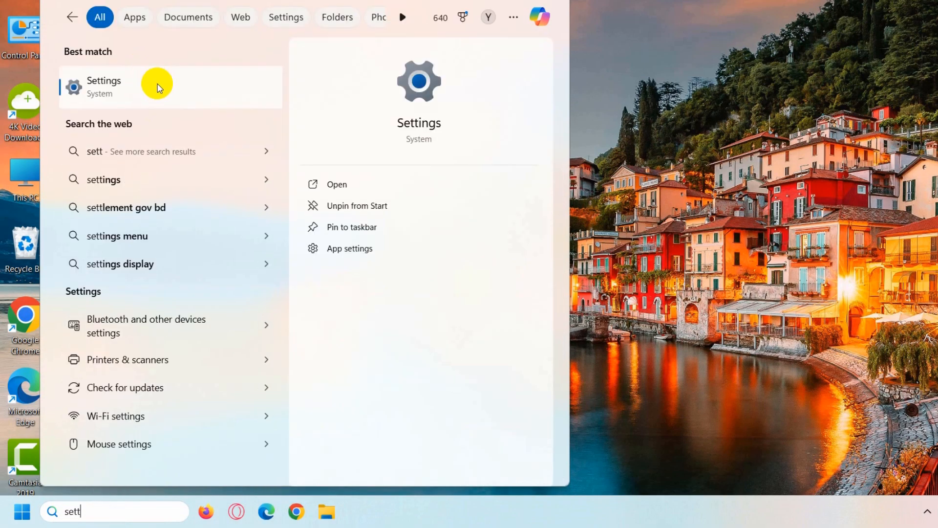
{"action": "left_click", "coordinate": [157, 84]}
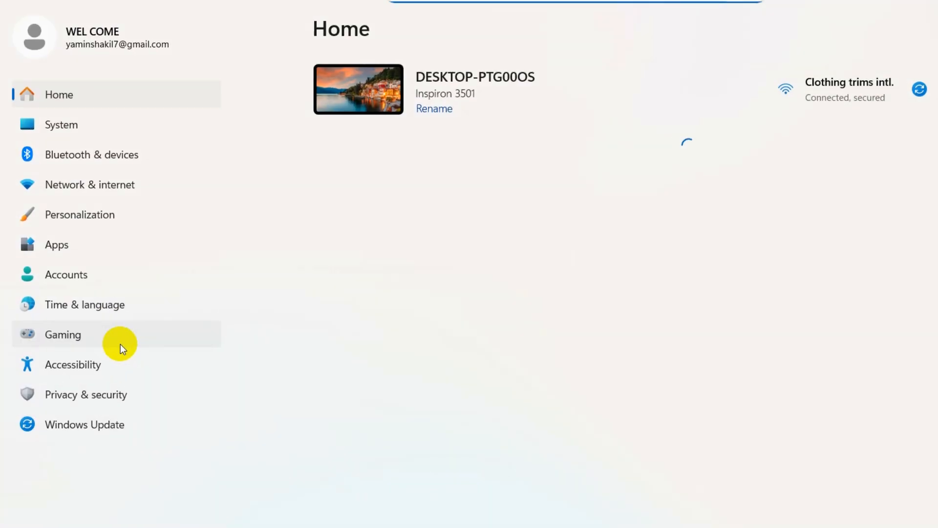
{"action": "left_click", "coordinate": [105, 296]}
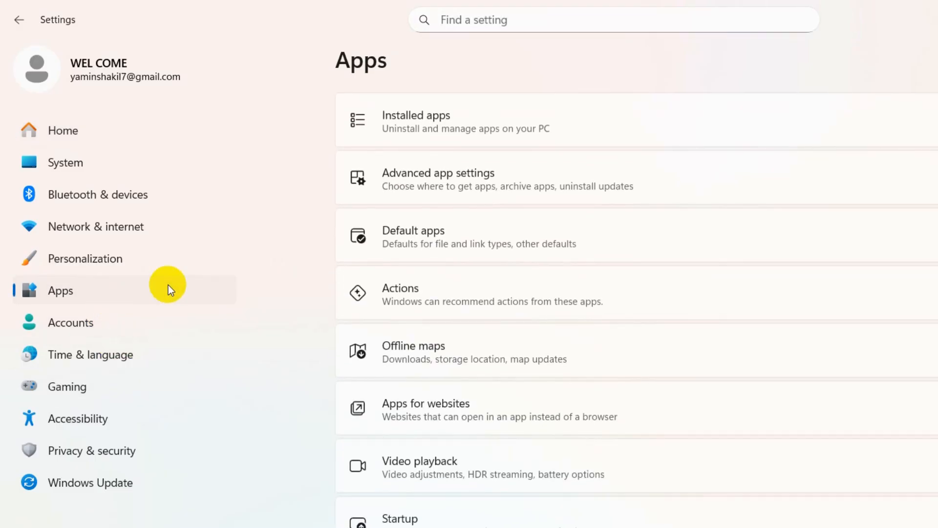
{"action": "left_click", "coordinate": [739, 124]}
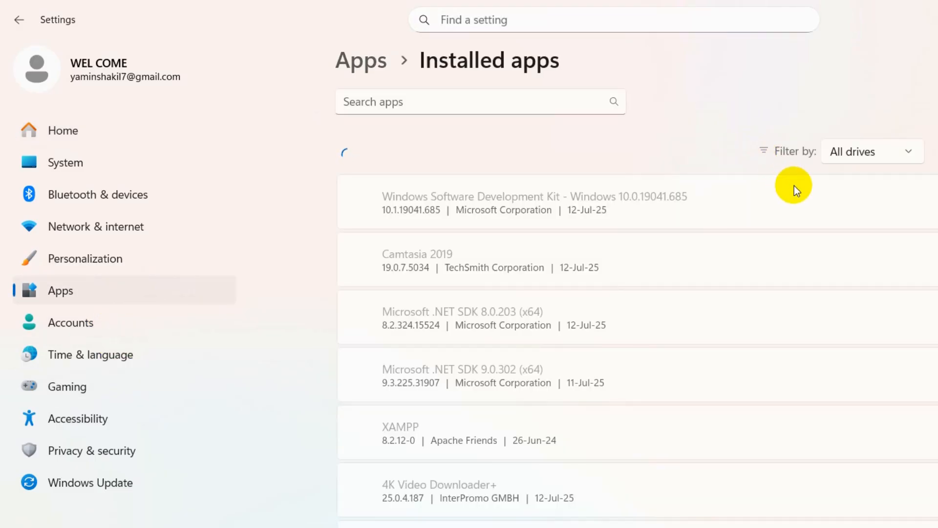
{"action": "left_click", "coordinate": [809, 148]}
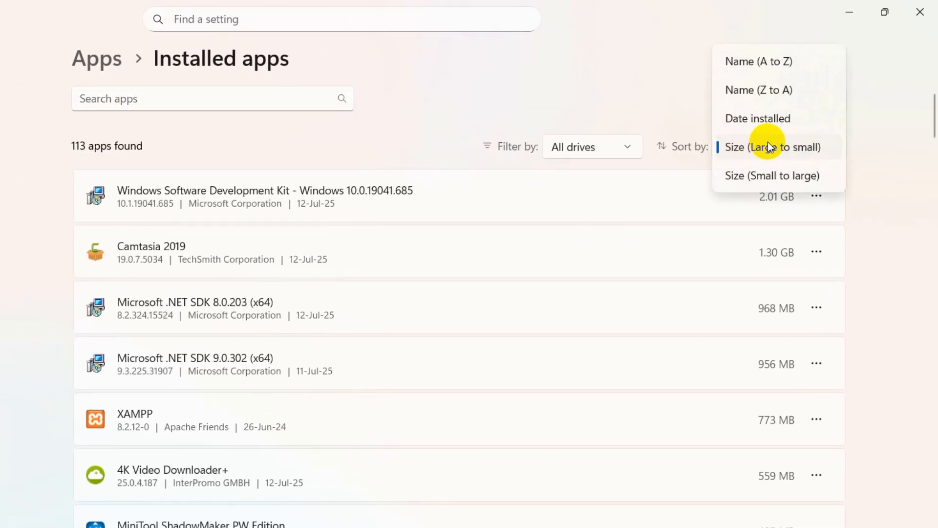
{"action": "left_click", "coordinate": [787, 149]}
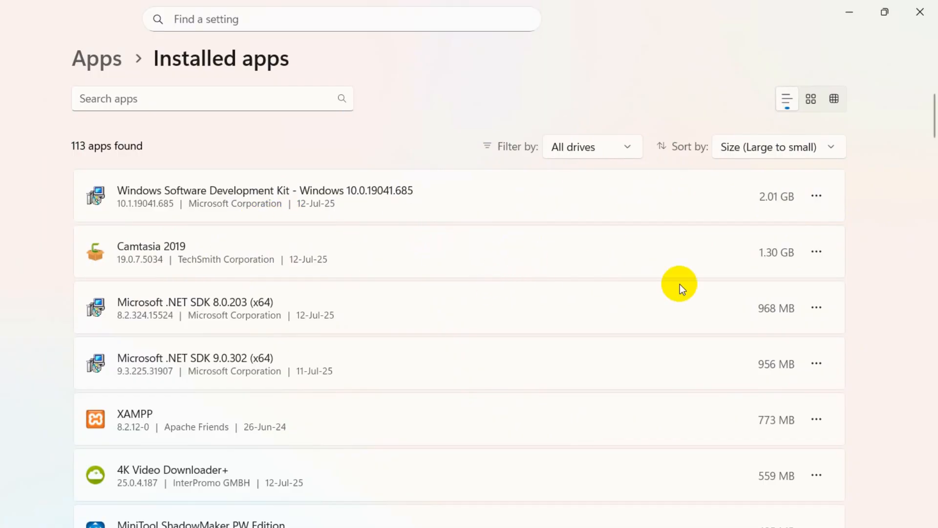
Uninstall Node.js from the installed apps and close Settings.
{"action": "scroll", "coordinate": [757, 324], "scroll_direction": "down", "scroll_amount": 6}
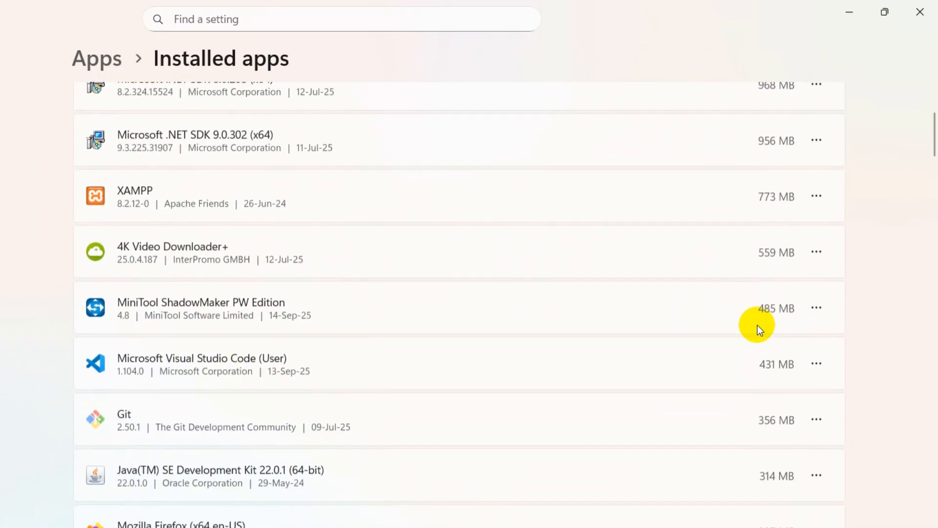
{"action": "scroll", "coordinate": [757, 325], "scroll_direction": "down", "scroll_amount": 6}
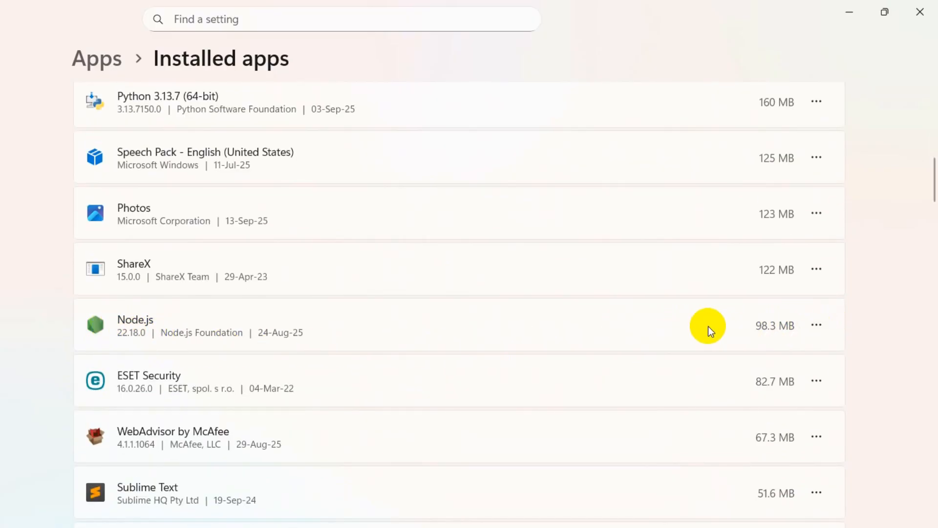
{"action": "left_click", "coordinate": [815, 325]}
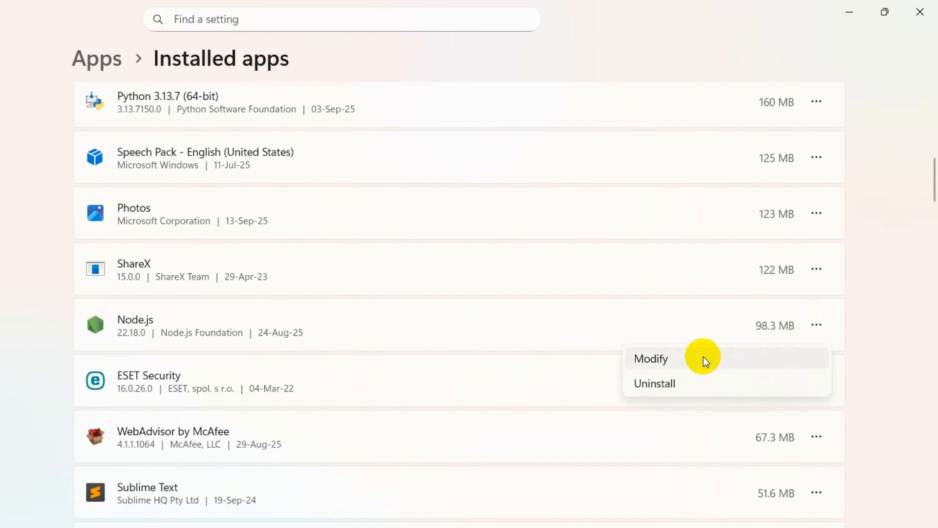
{"action": "left_click", "coordinate": [675, 385]}
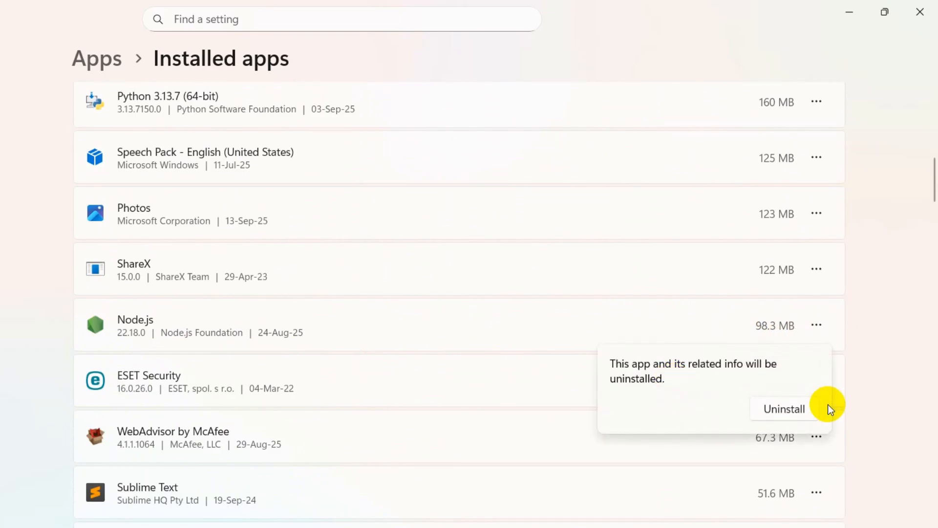
{"action": "left_click", "coordinate": [798, 407]}
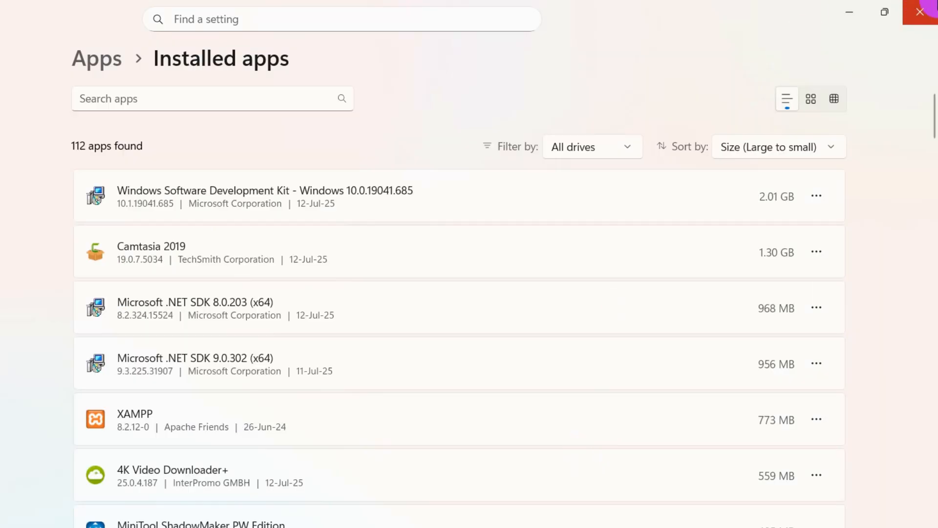
{"action": "left_click", "coordinate": [921, 12]}
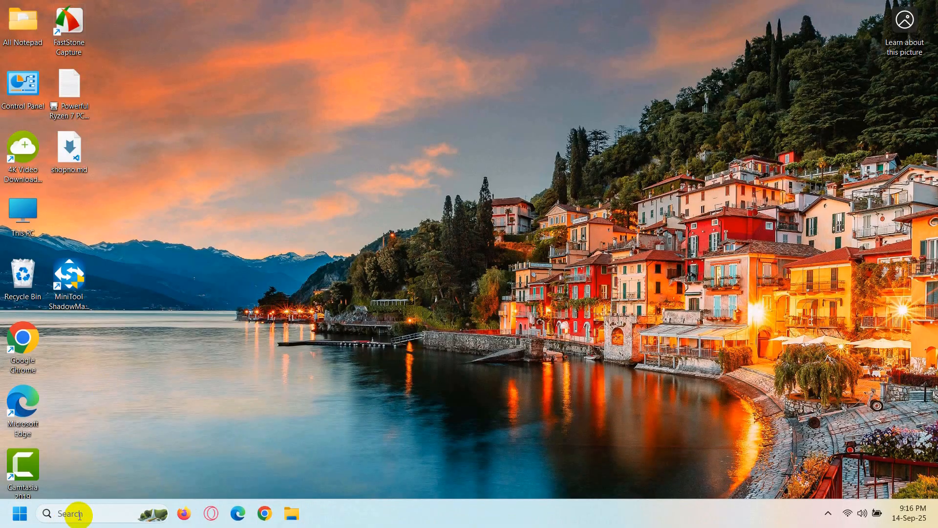
Search Windows for "cmd", run Command Prompt as administrator and enlarge its text.
{"action": "left_click", "coordinate": [79, 517]}
{"action": "type", "text": "cmd"}
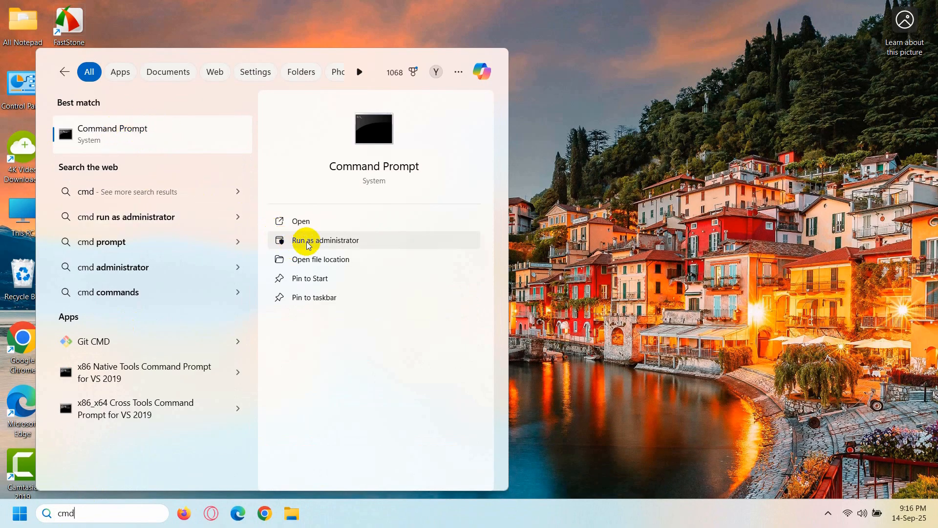
{"action": "left_click", "coordinate": [363, 238]}
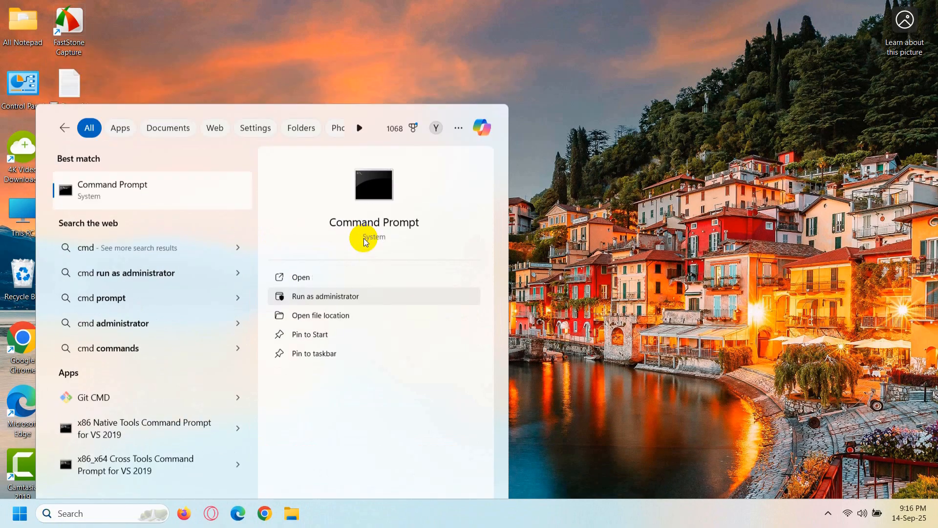
{"action": "scroll", "coordinate": [342, 207], "scroll_direction": "up", "scroll_amount": 3, "text": "ctrl"}
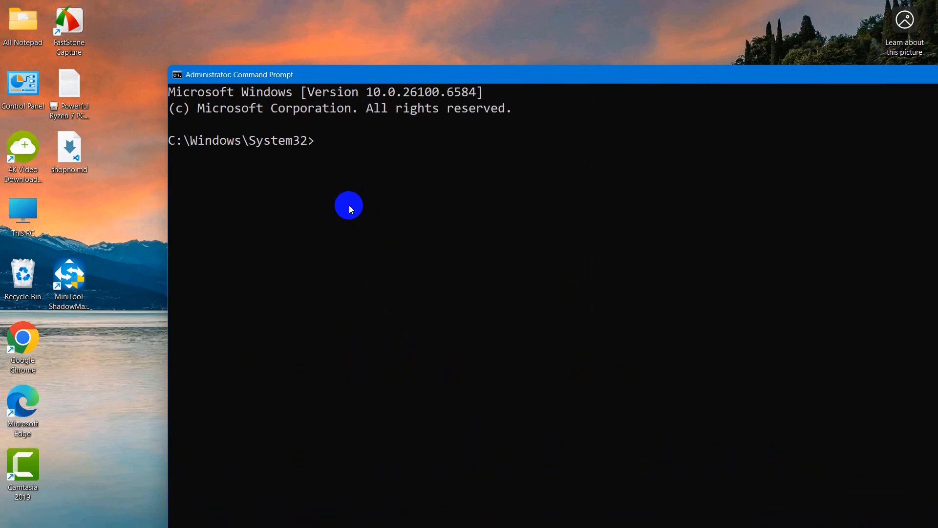
Turn off hibernation by running powercfg -h off, and close the Command Prompt window.
{"action": "type", "text": "powercfg"}
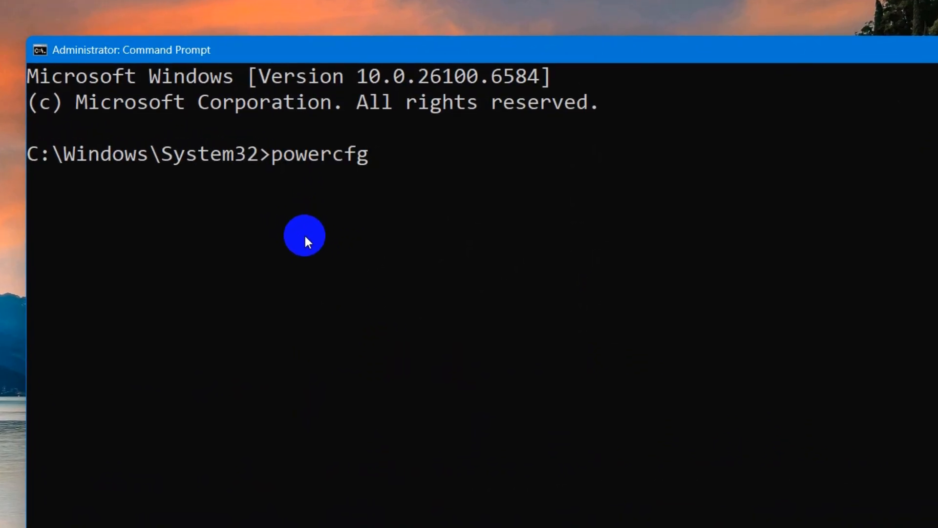
{"action": "type", "text": " -h off"}
{"action": "key", "text": "Return"}
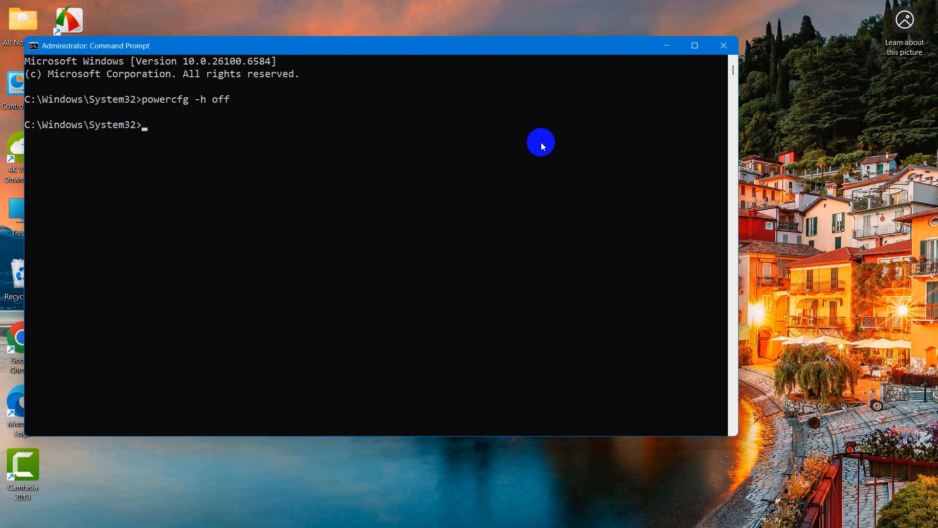
{"action": "left_click_drag", "start_coordinate": [409, 52], "coordinate": [536, 72]}
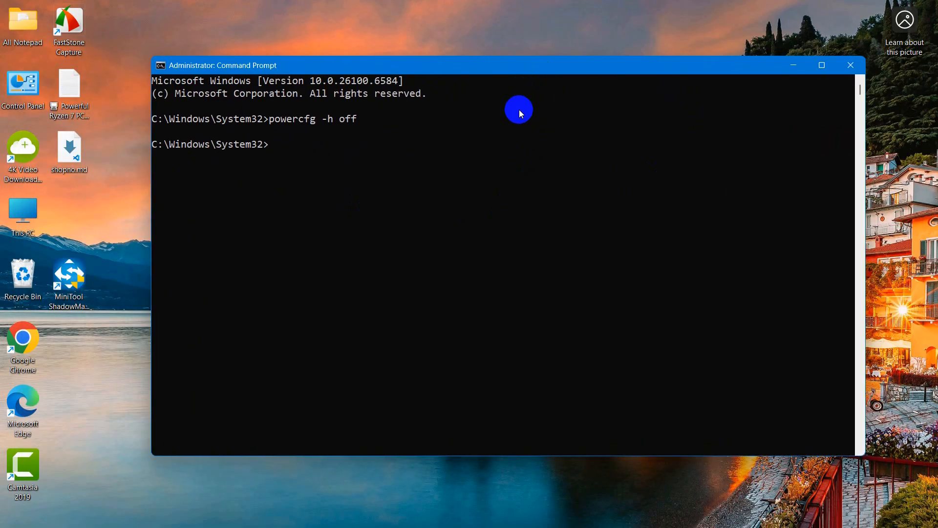
{"action": "left_click", "coordinate": [849, 66]}
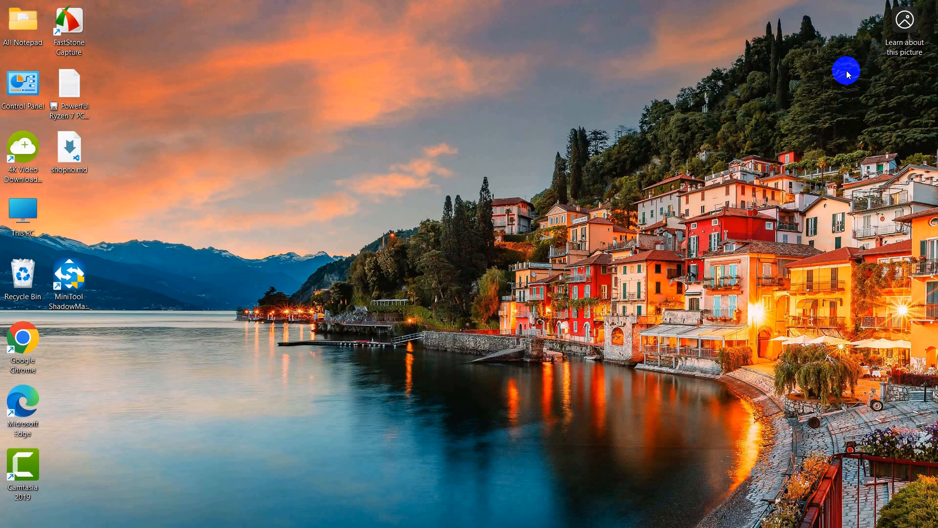
Search Windows for "set" to open Settings, and find its Storage settings page by searching for "stor".
{"action": "left_click", "coordinate": [95, 511]}
{"action": "type", "text": "set"}
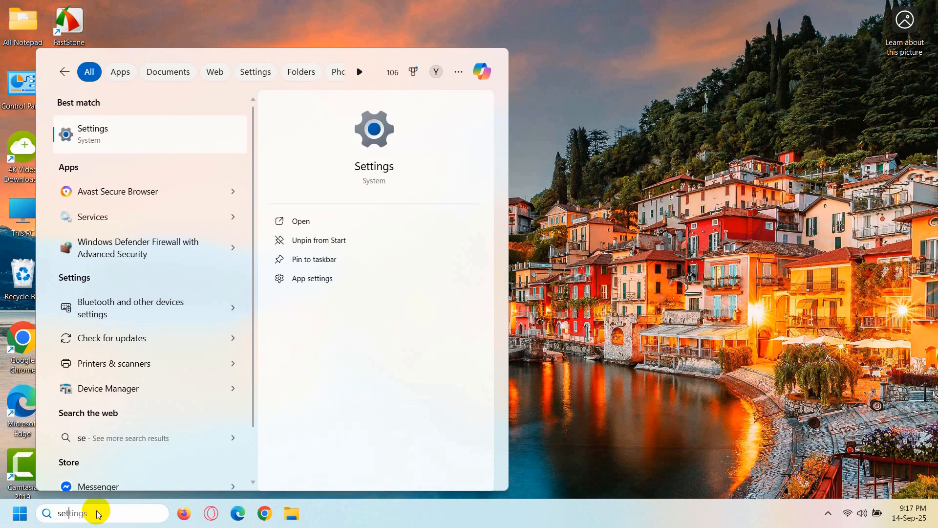
{"action": "left_click", "coordinate": [133, 137]}
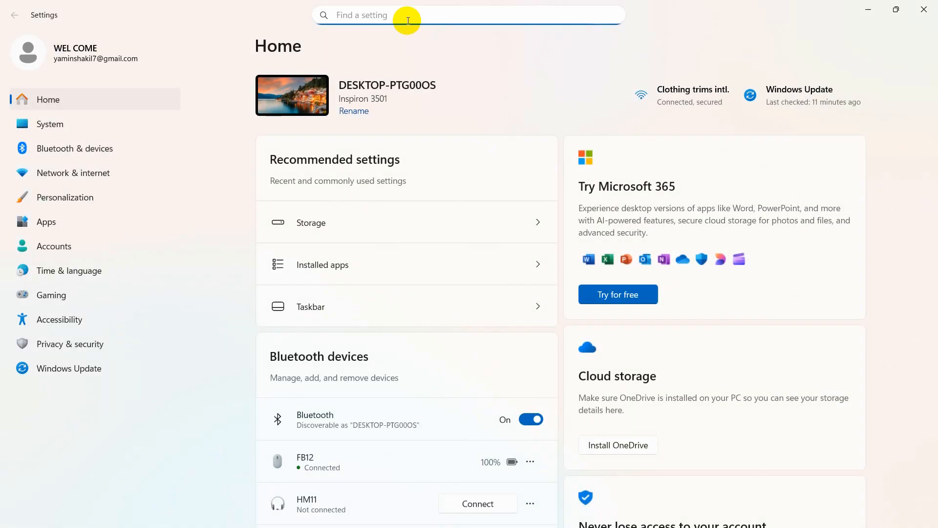
{"action": "type", "text": "stor"}
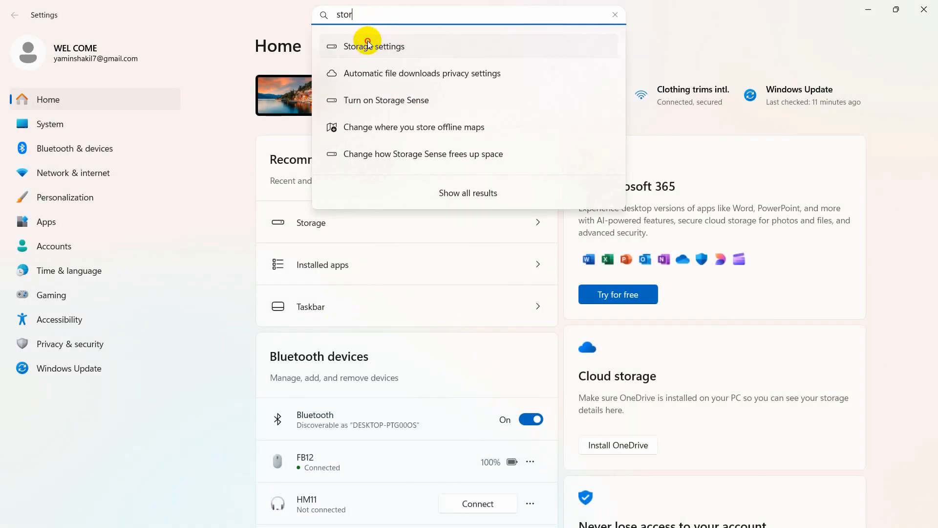
{"action": "left_click", "coordinate": [368, 45]}
Switch Storage Sense off and back on under Storage management, and close Settings.
{"action": "scroll", "coordinate": [512, 252], "scroll_direction": "down", "scroll_amount": 3}
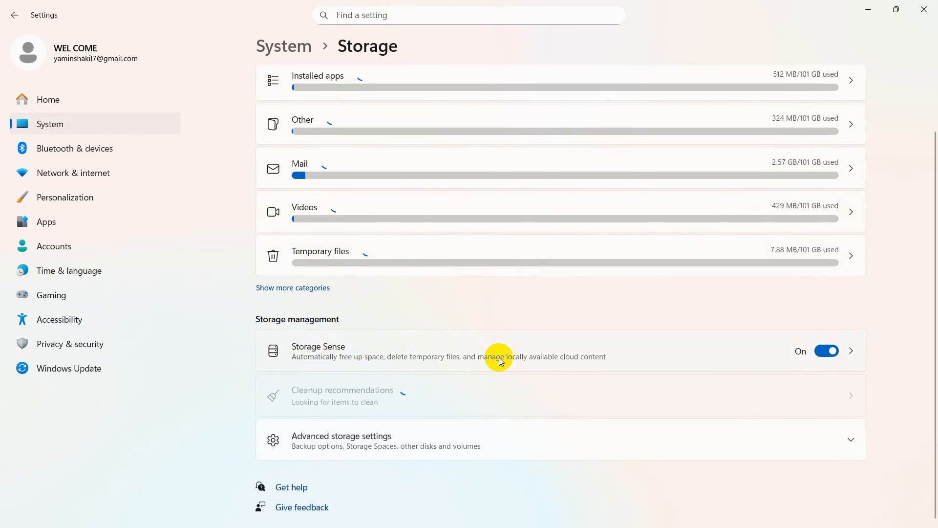
{"action": "left_click", "coordinate": [833, 351]}
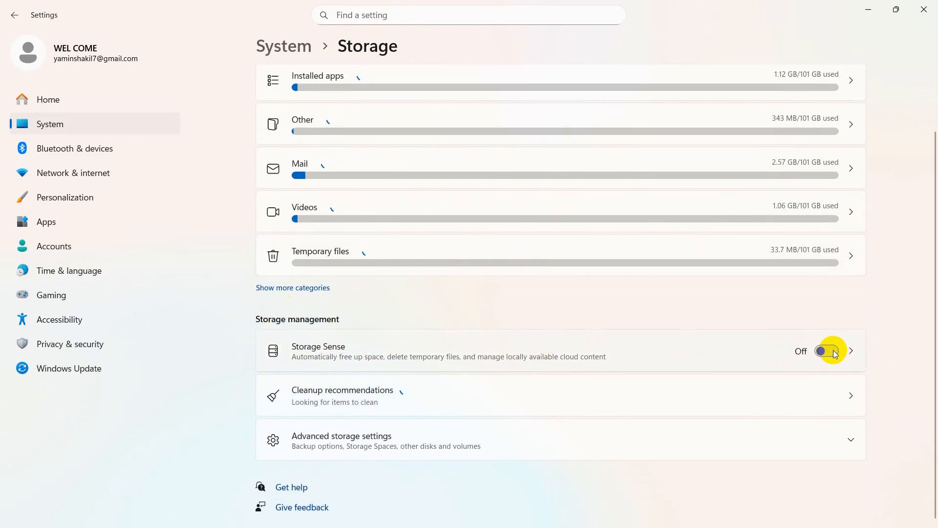
{"action": "left_click", "coordinate": [833, 350]}
{"action": "scroll", "coordinate": [842, 351], "scroll_direction": "down", "scroll_amount": 2}
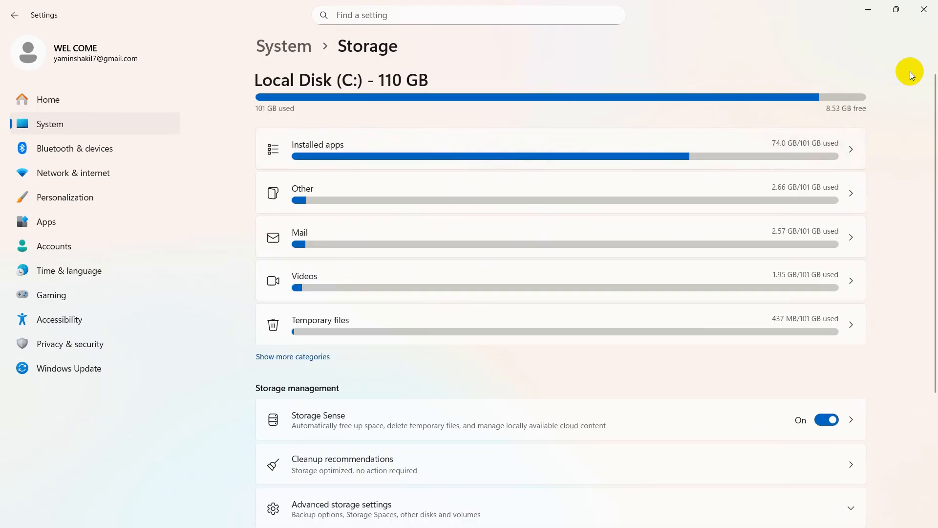
{"action": "left_click", "coordinate": [923, 9]}
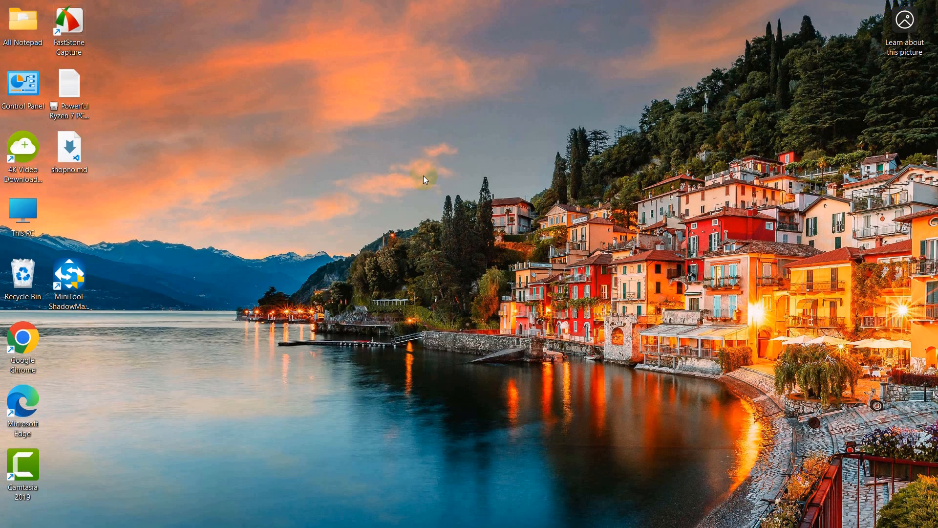